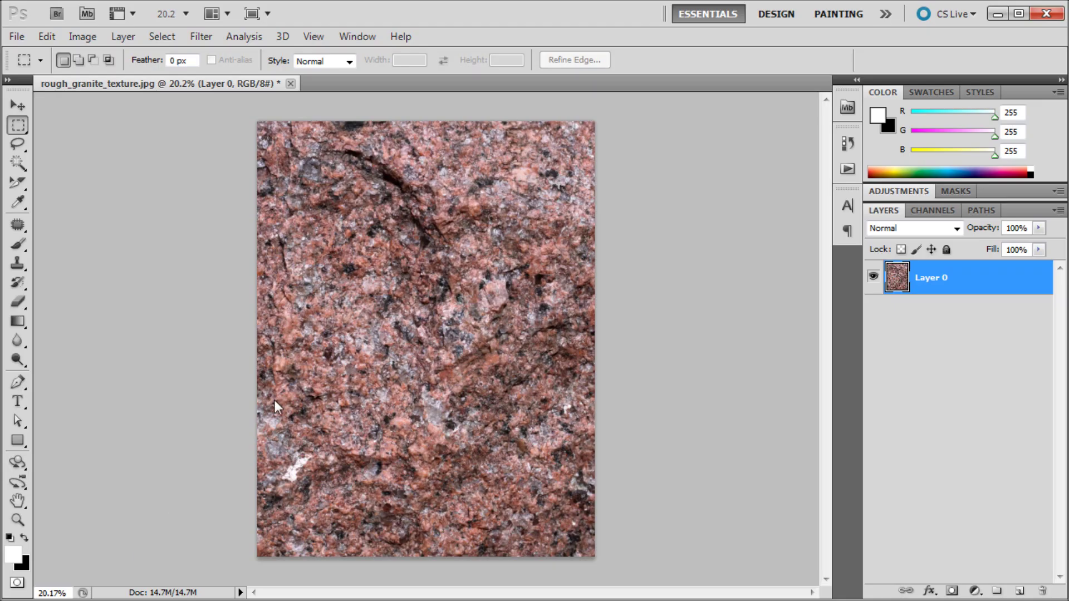
scroll(528, 287, up, 1)
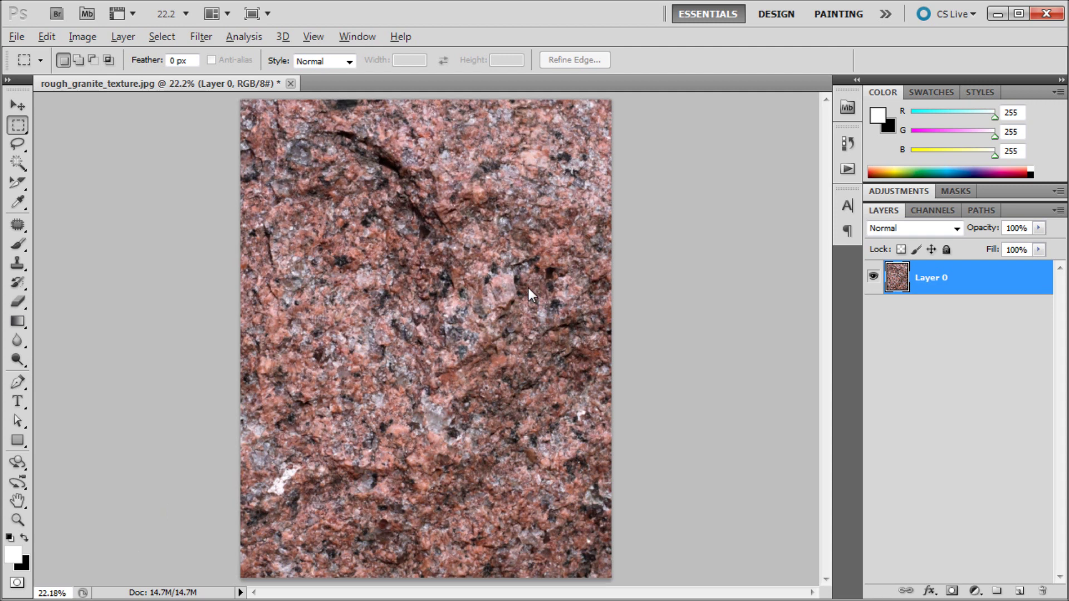
scroll(527, 288, down, 1)
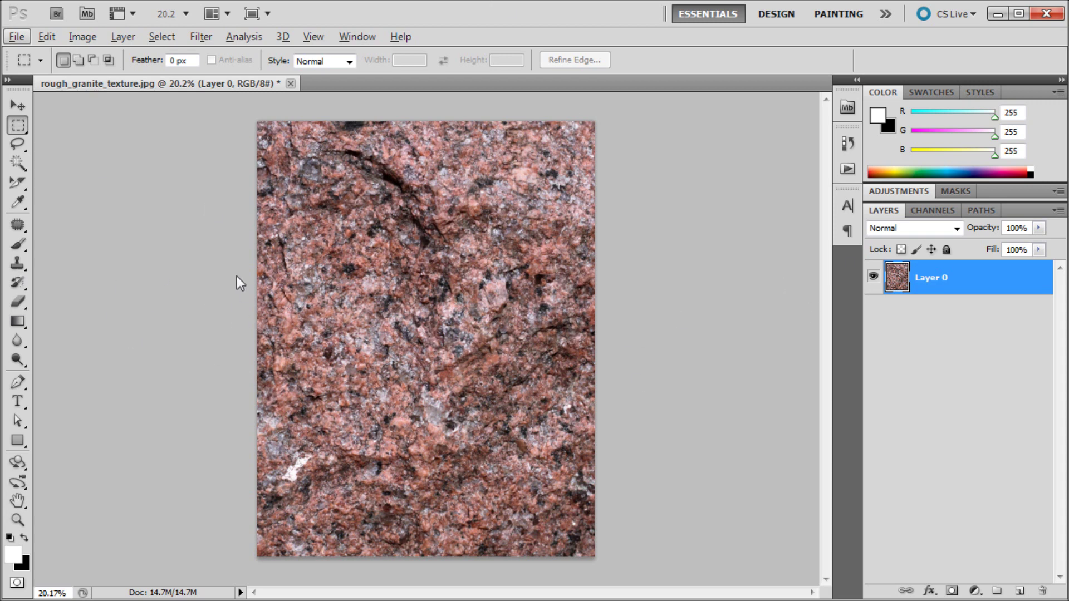
key(Left)
key(Left)
key(Left)
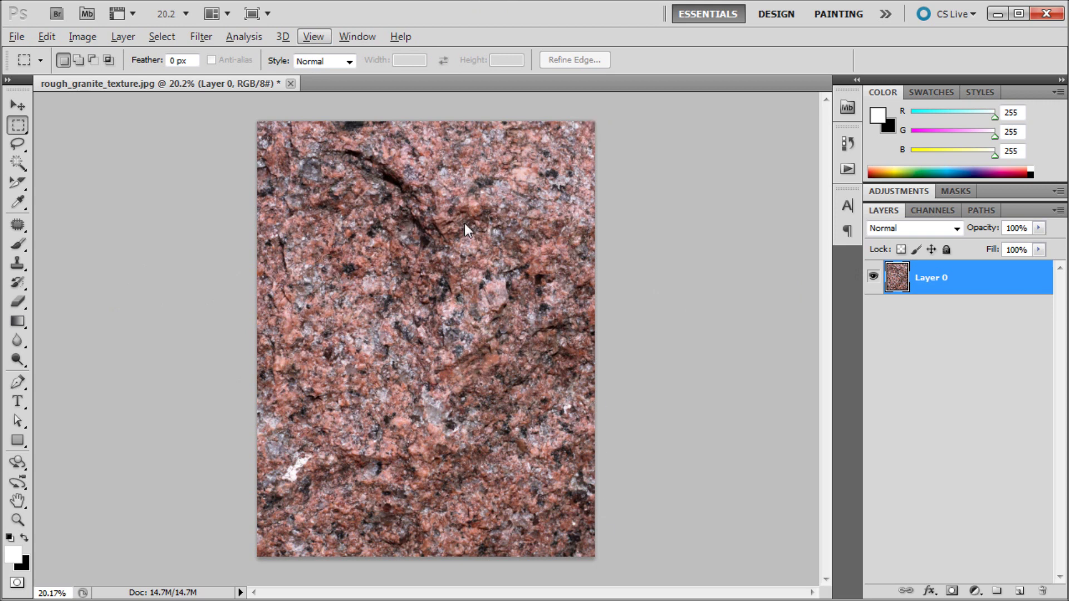
drag(580, 116, 644, 585)
key(ctrl+d)
drag(267, 293, 286, 565)
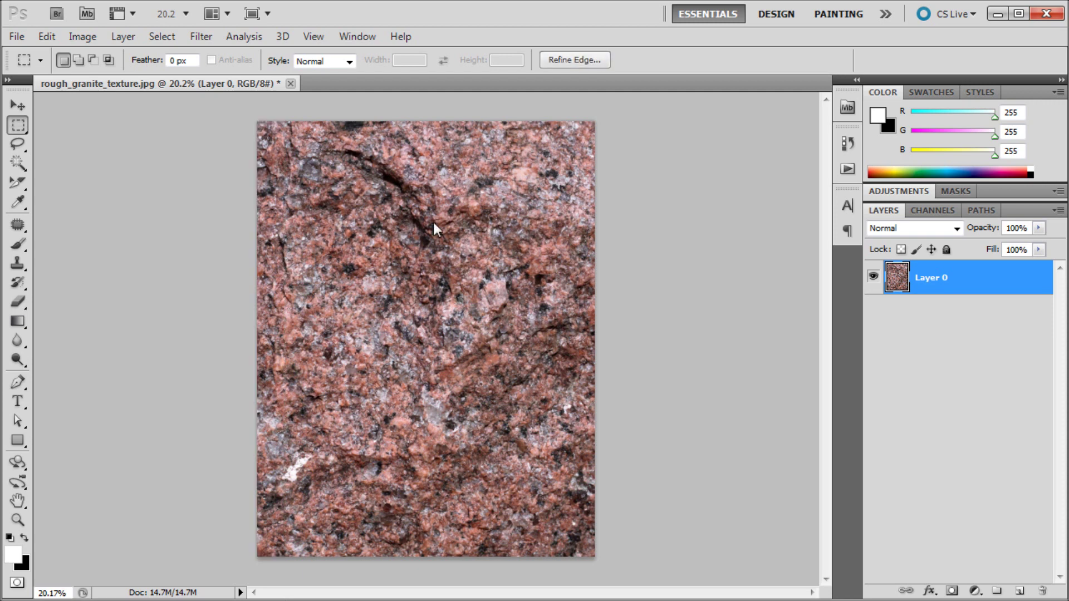
click(432, 219)
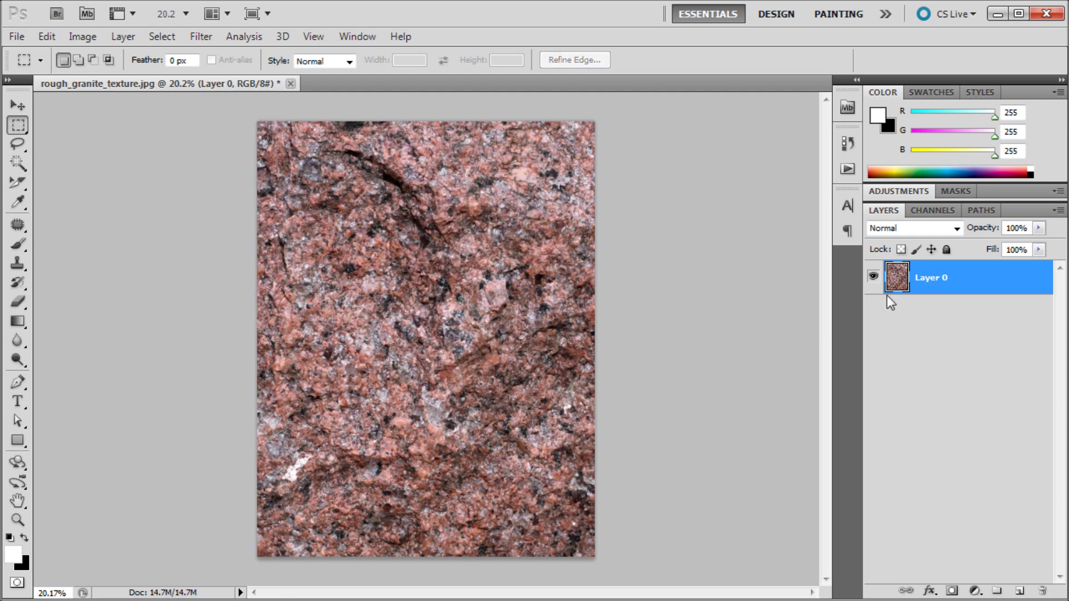
Add an empty layer above the granite texture, and define the whole Layer 0 texture as a pattern named Texture Before
click(1019, 590)
click(917, 320)
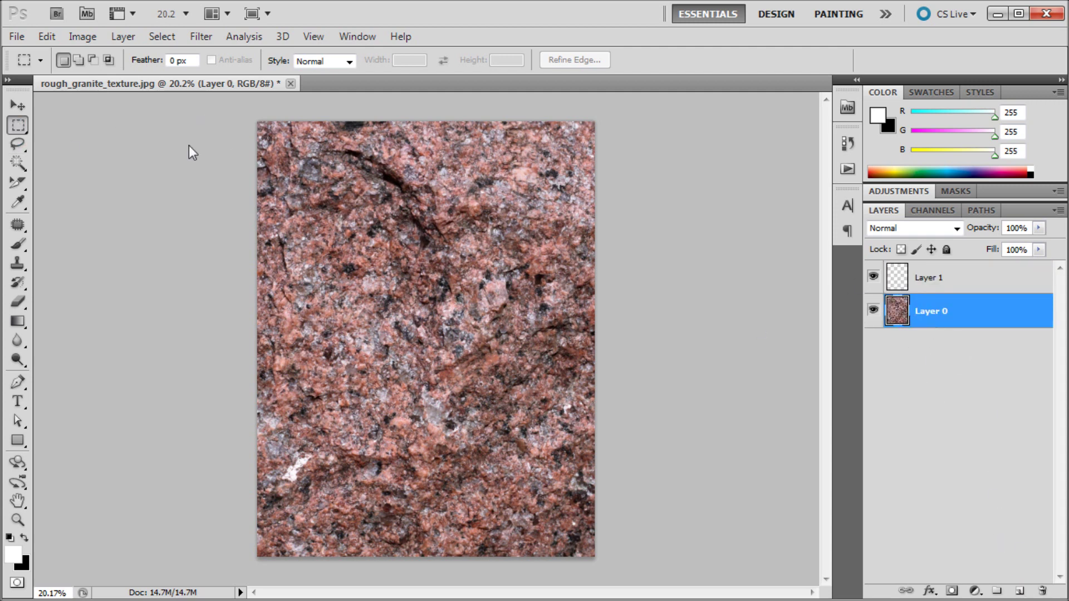
key(ctrl+a)
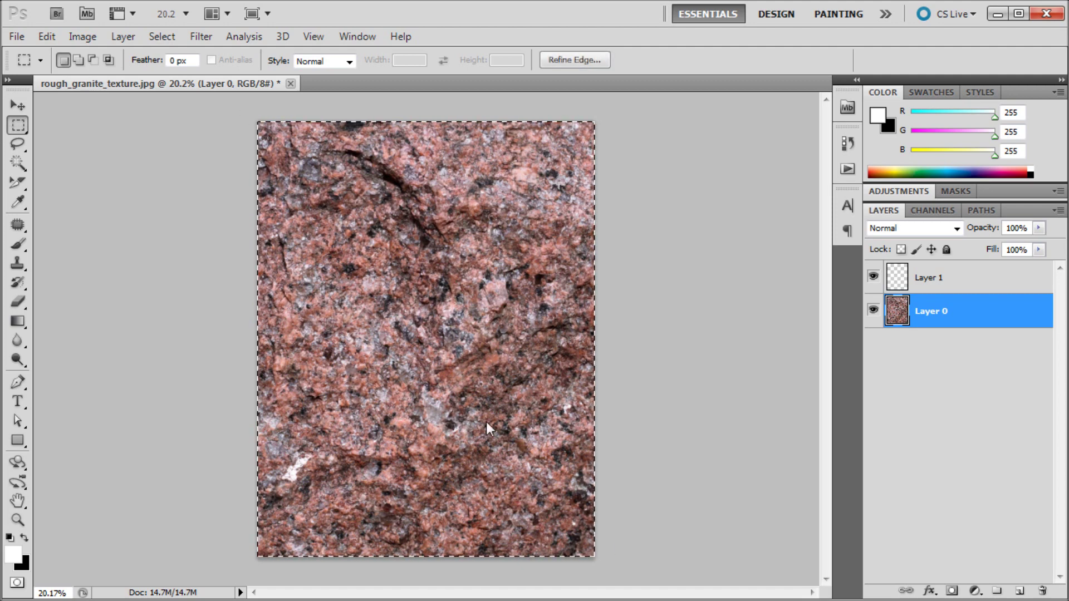
click(46, 36)
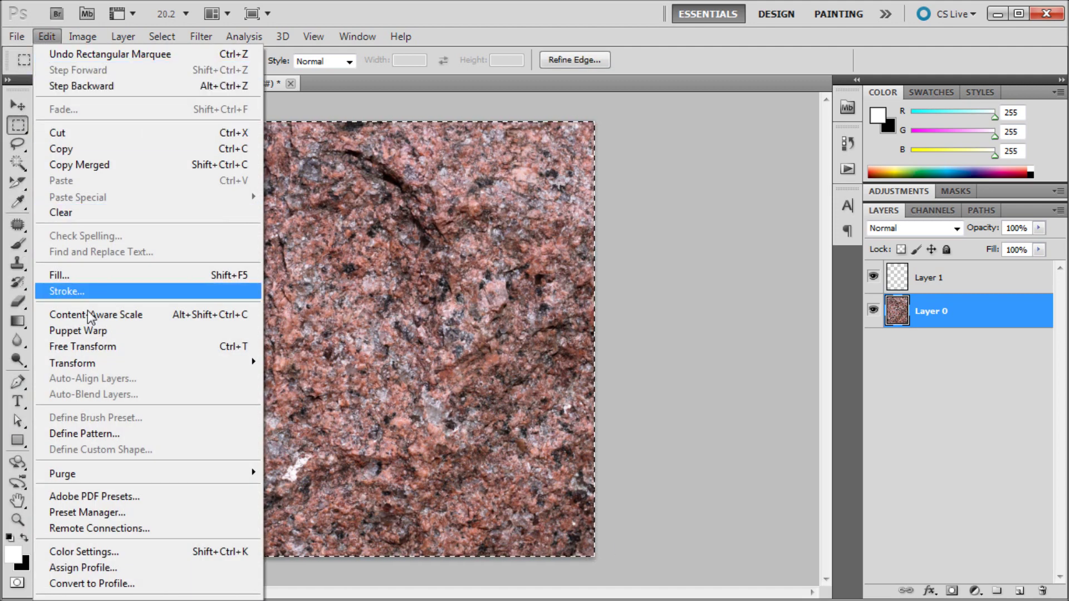
click(111, 433)
click(305, 316)
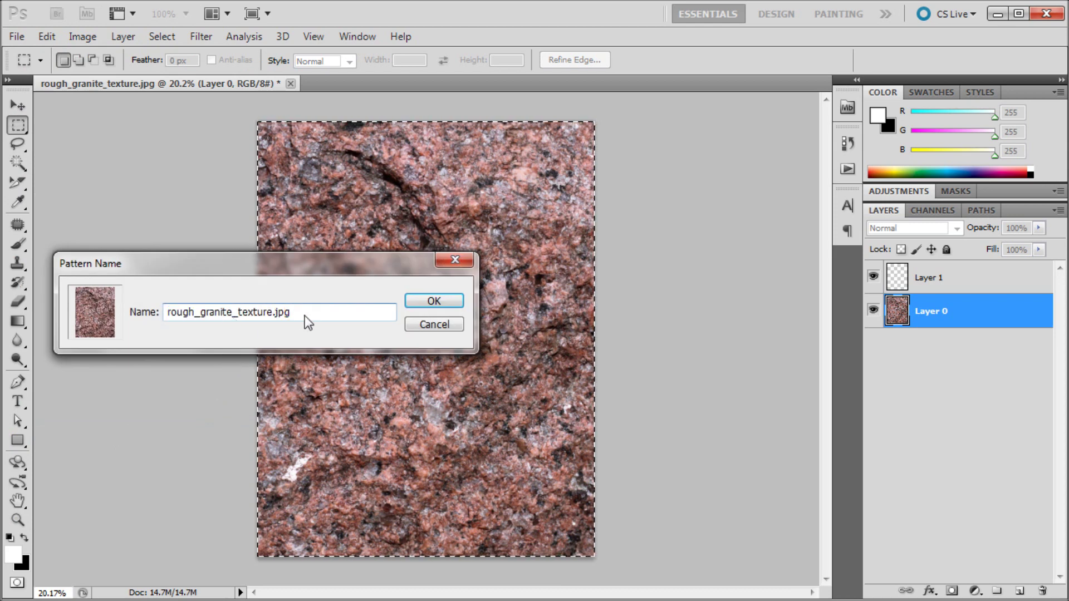
double_click(305, 316)
text(Texture Before)
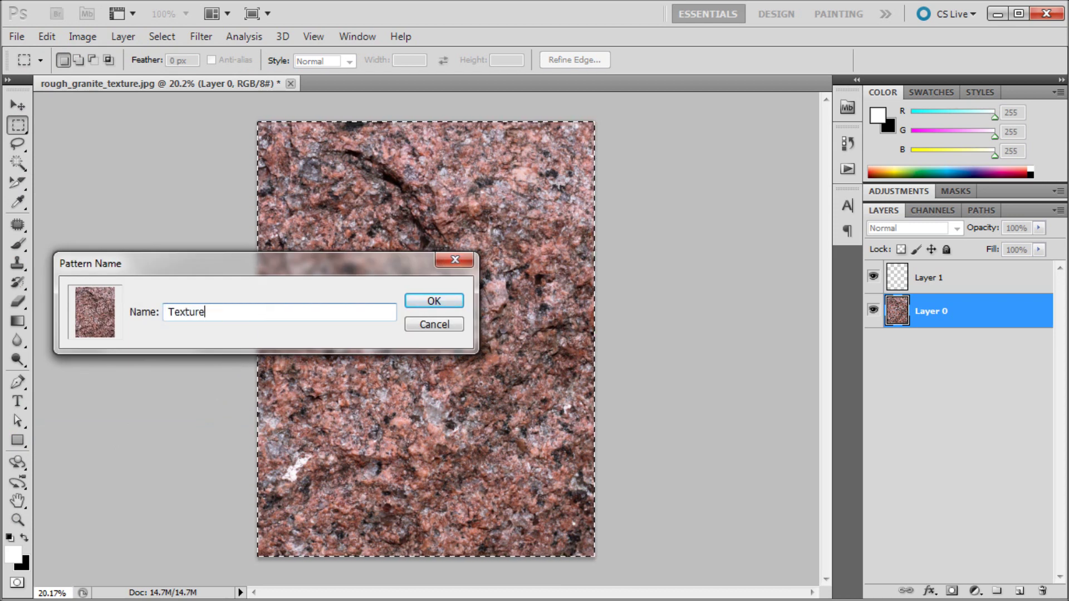
click(437, 302)
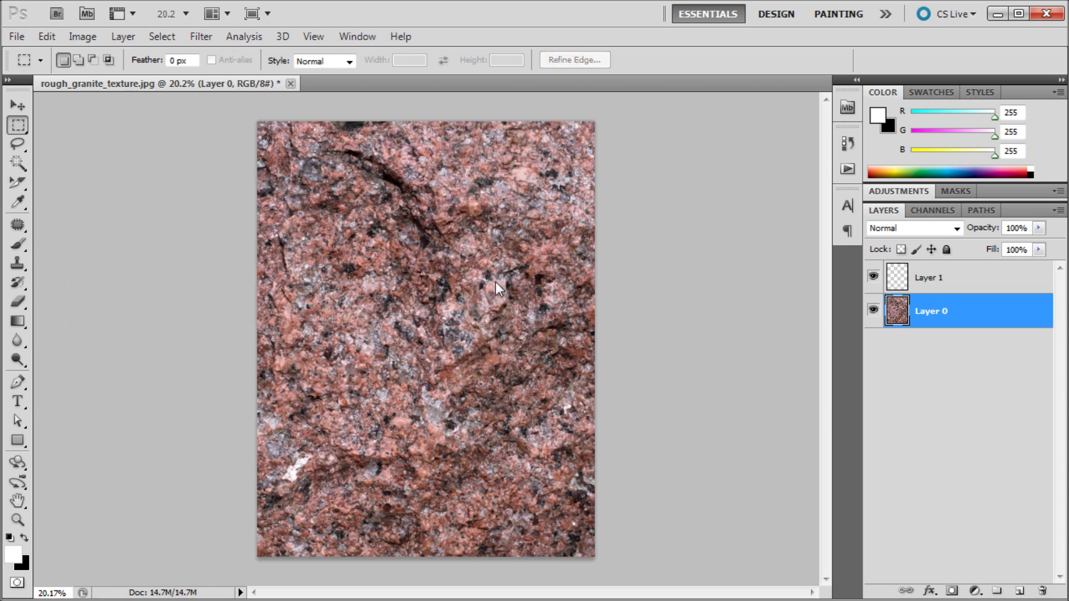
Hide Layer 0 and fill Layer 1 with the white foreground colour
click(873, 310)
click(947, 283)
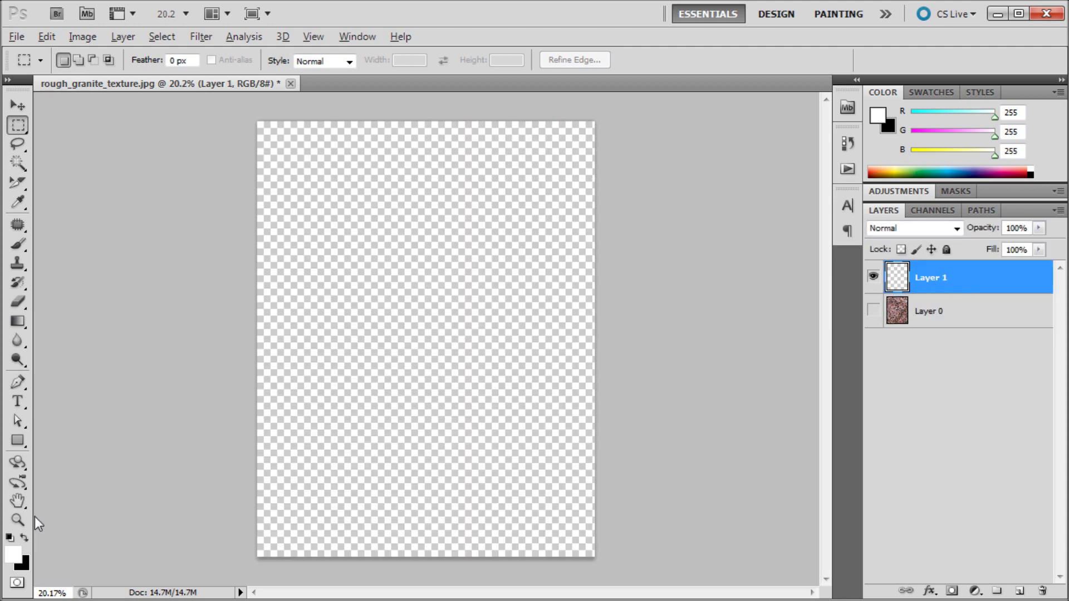
key(alt+BackSpace)
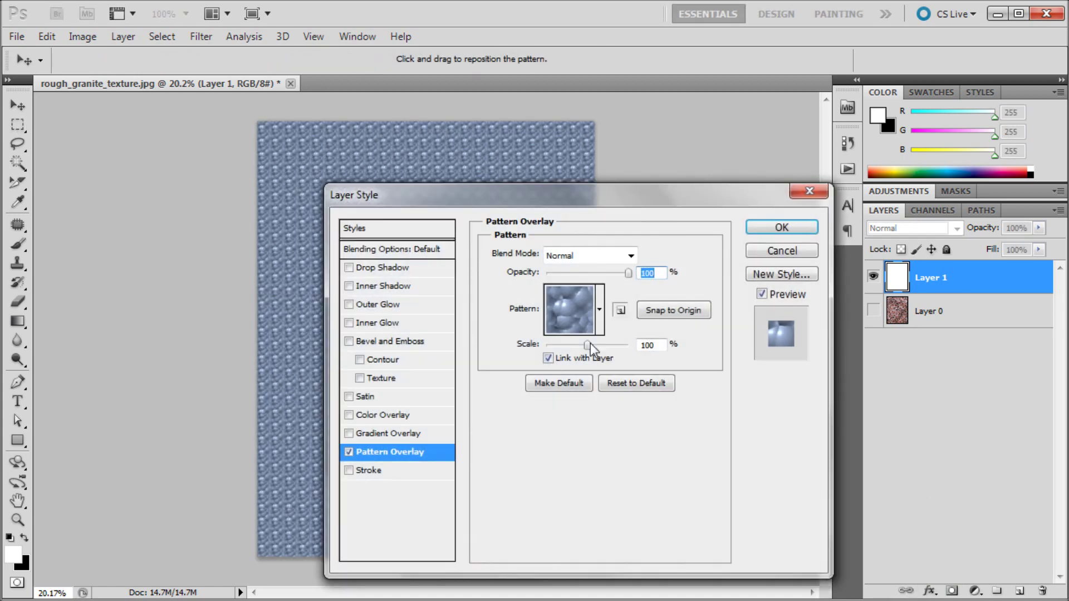
Apply a Pattern Overlay to Layer 1 using the granite pattern, scaled down so that it tiles several times
click(600, 321)
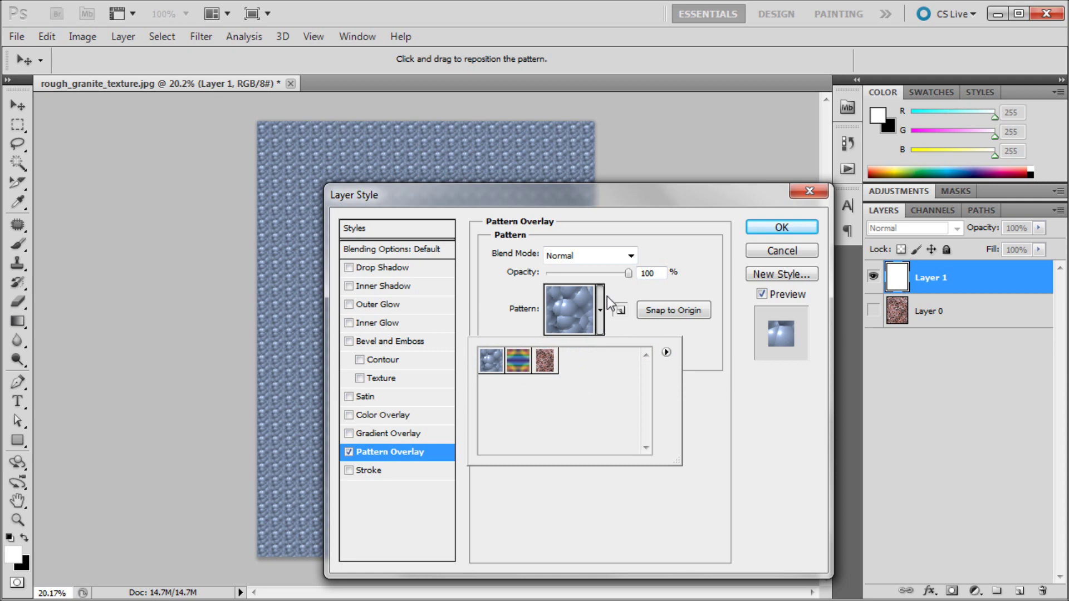
click(600, 305)
click(600, 305)
click(547, 359)
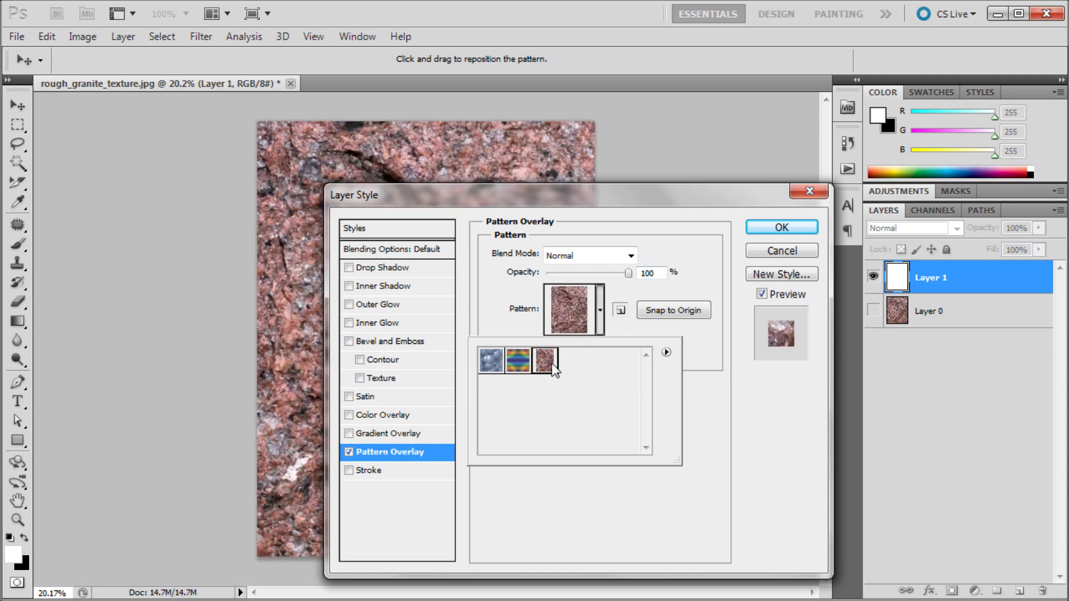
click(704, 446)
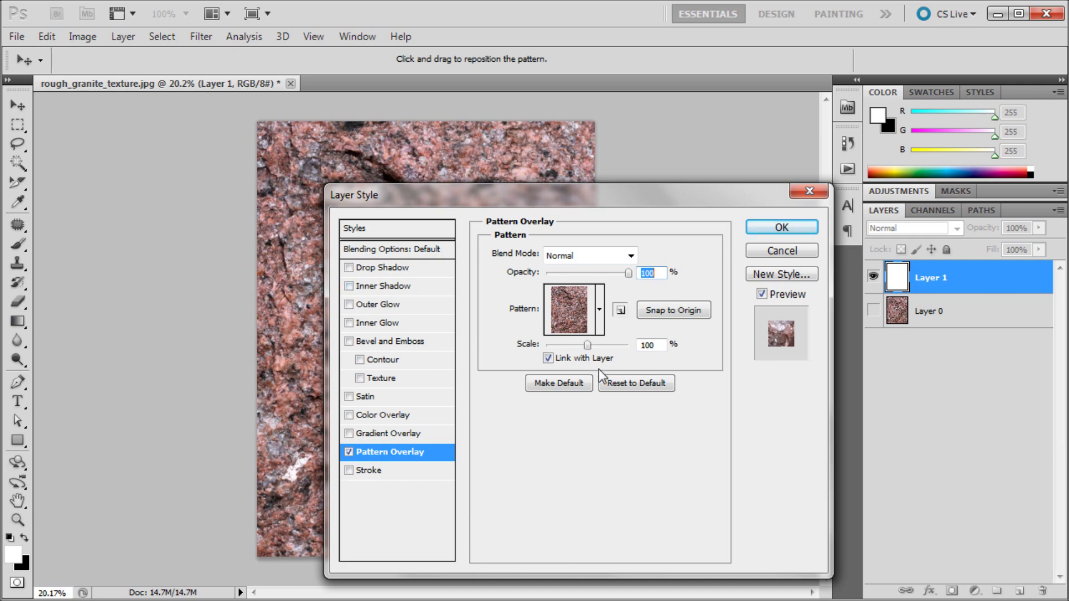
drag(587, 345, 562, 346)
click(774, 225)
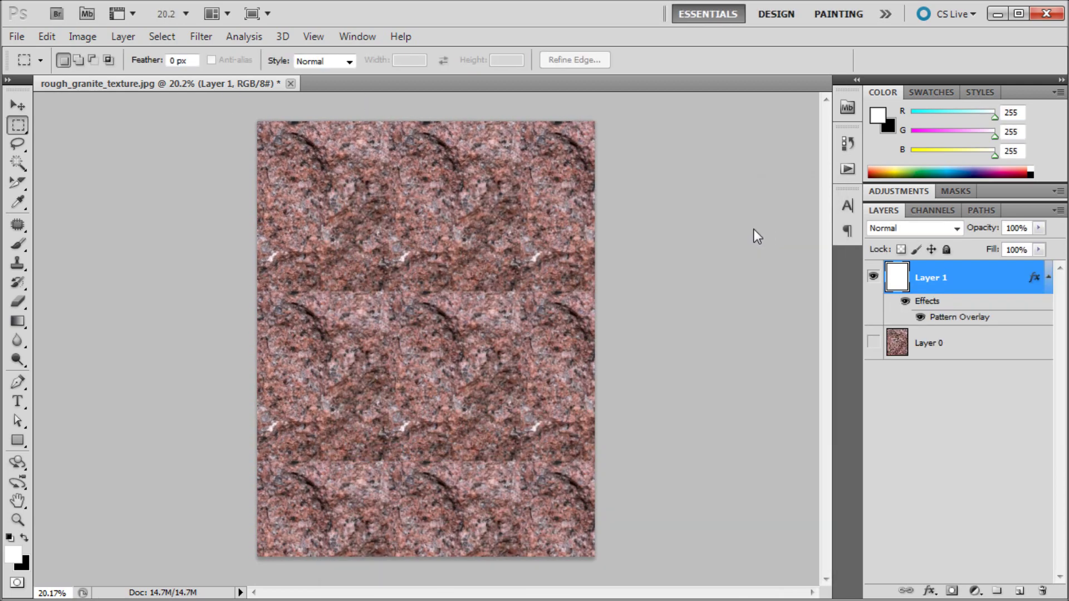
Check the seams between the repeated tiles, and delete Layer 1 so only the visible Layer 0 remains
scroll(383, 295, up, 10)
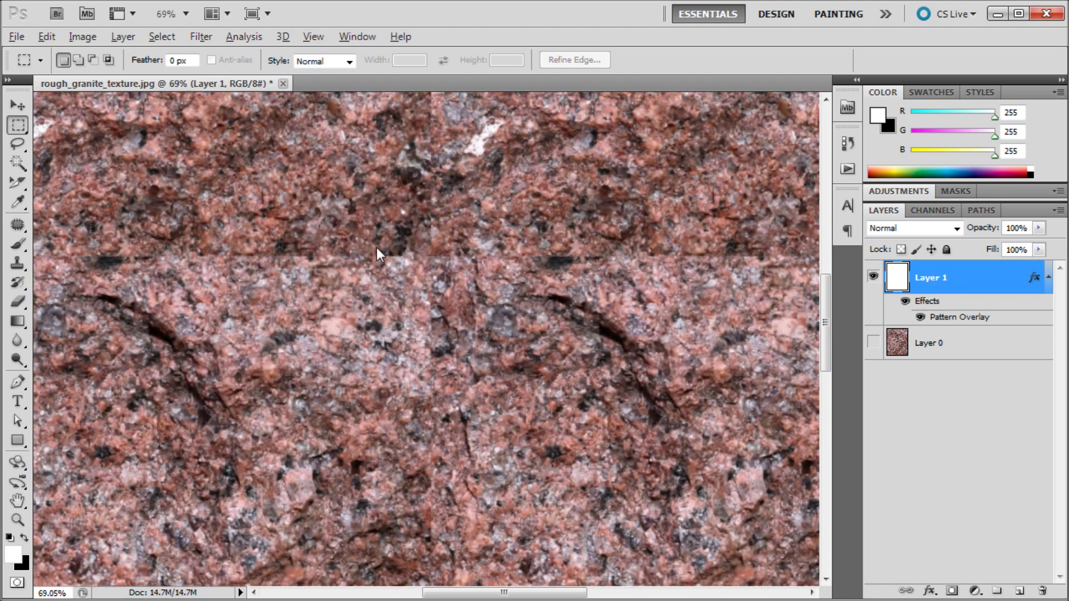
scroll(398, 237, up, 1)
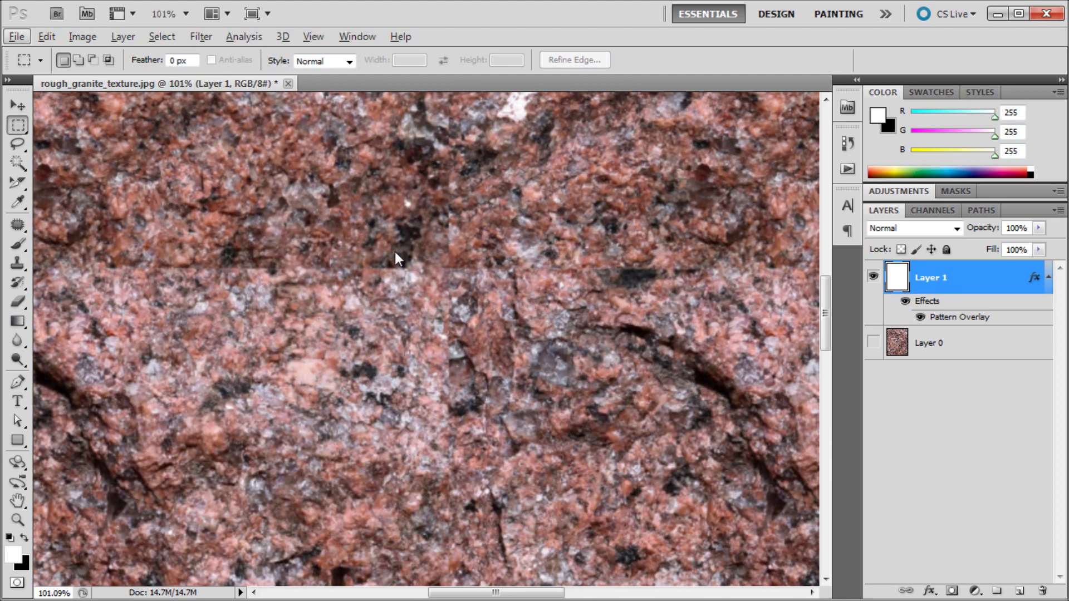
scroll(368, 272, down, 10)
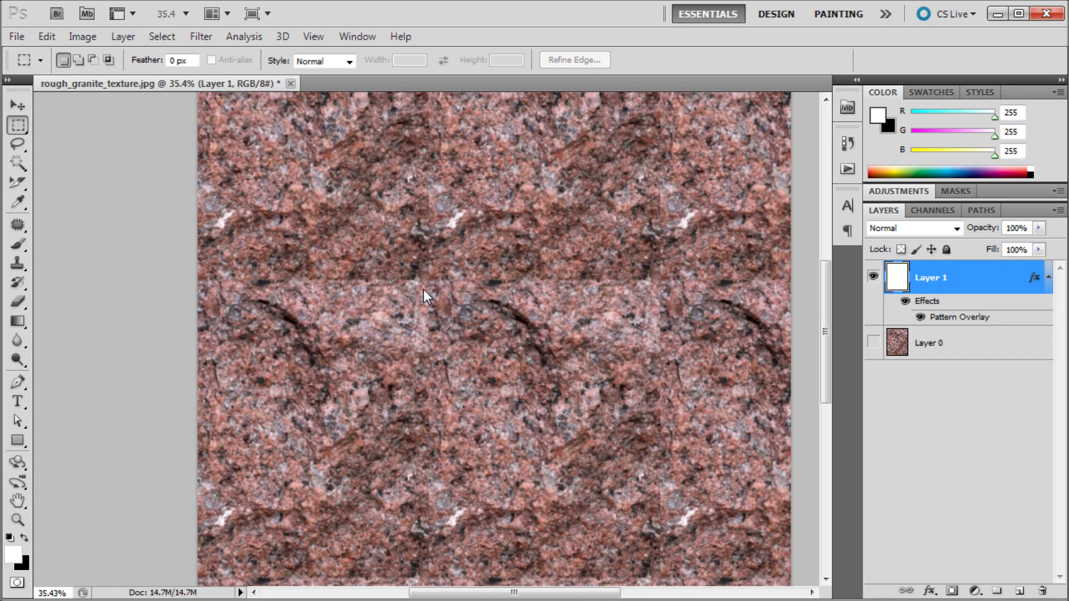
scroll(494, 305, down, 1)
scroll(493, 305, up, 1)
scroll(476, 305, down, 1)
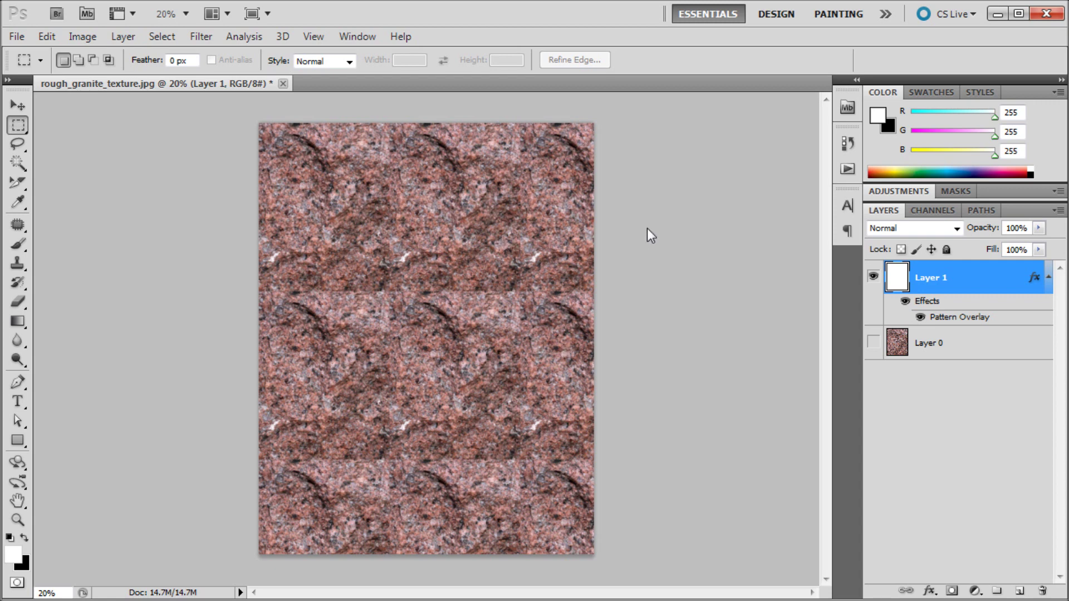
drag(932, 279, 1042, 590)
click(874, 277)
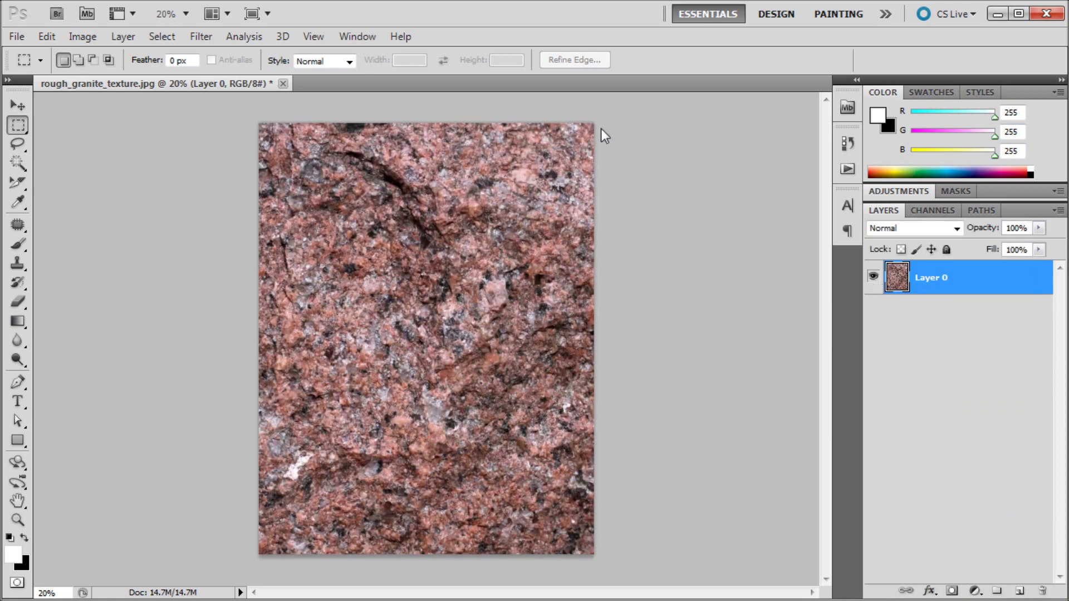
Start the Offset filter on Layer 0 and reset its horizontal and vertical offsets to 0
click(185, 39)
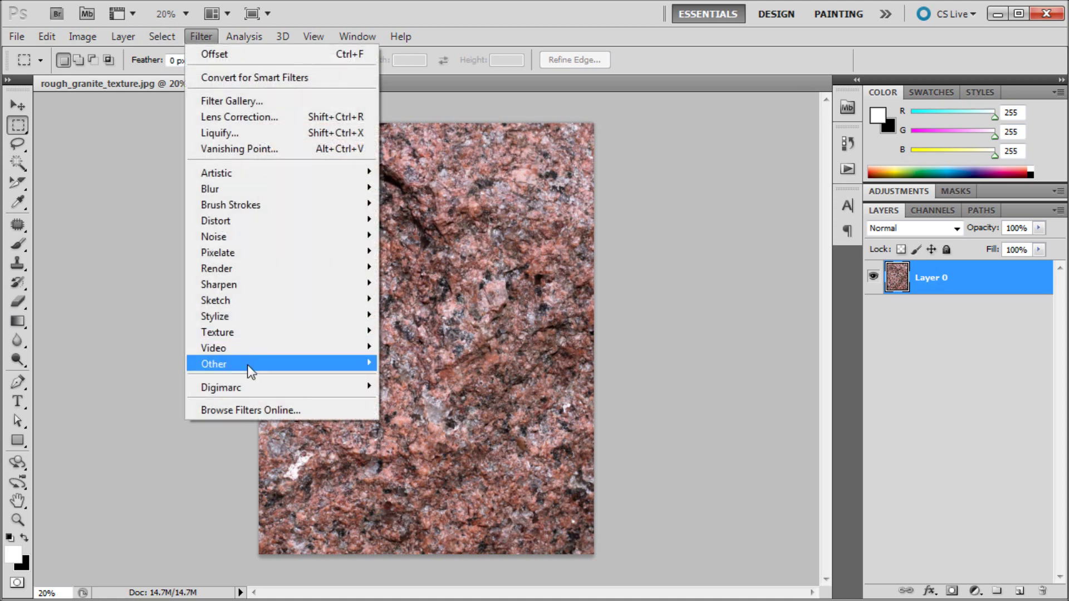
mouse_move(251, 364)
click(432, 426)
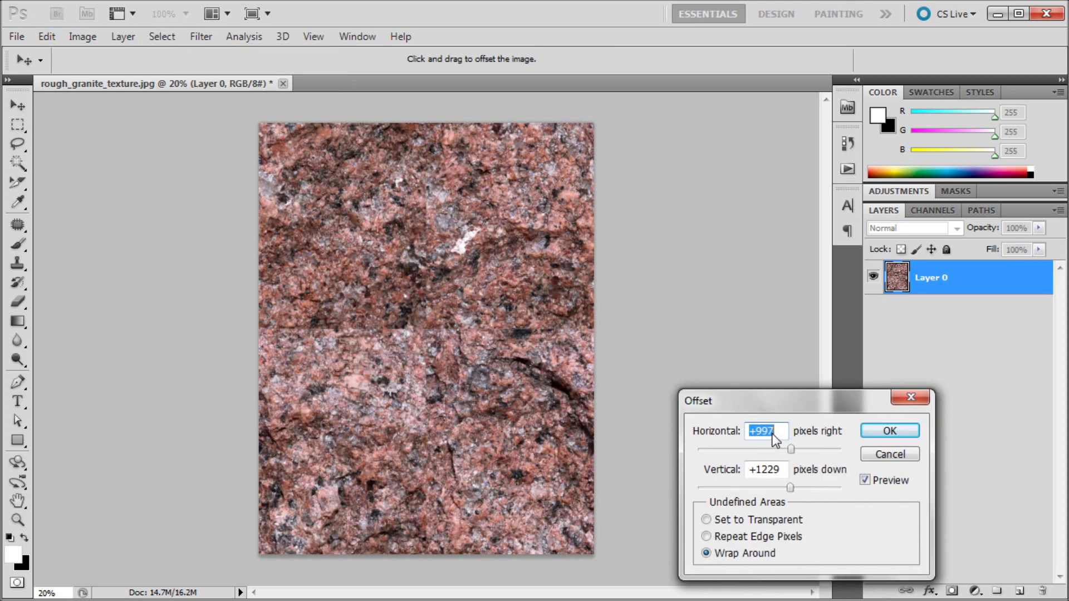
text(0)
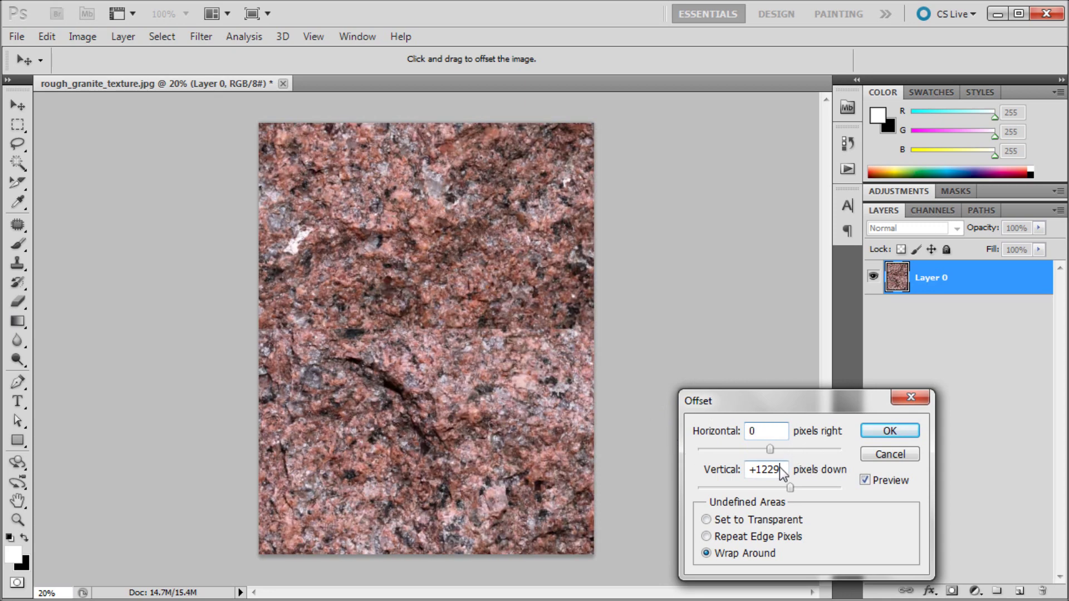
double_click(778, 468)
text(0)
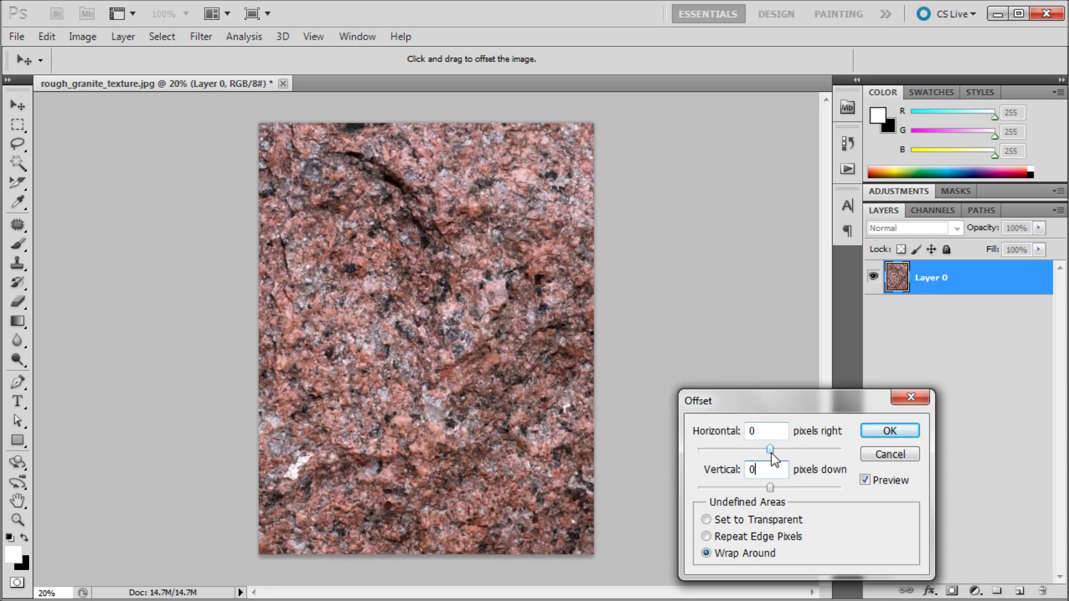
Offset the texture by +992 pixels horizontally and +1330 pixels vertically with Wrap Around, and apply the filter
drag(770, 449, 795, 457)
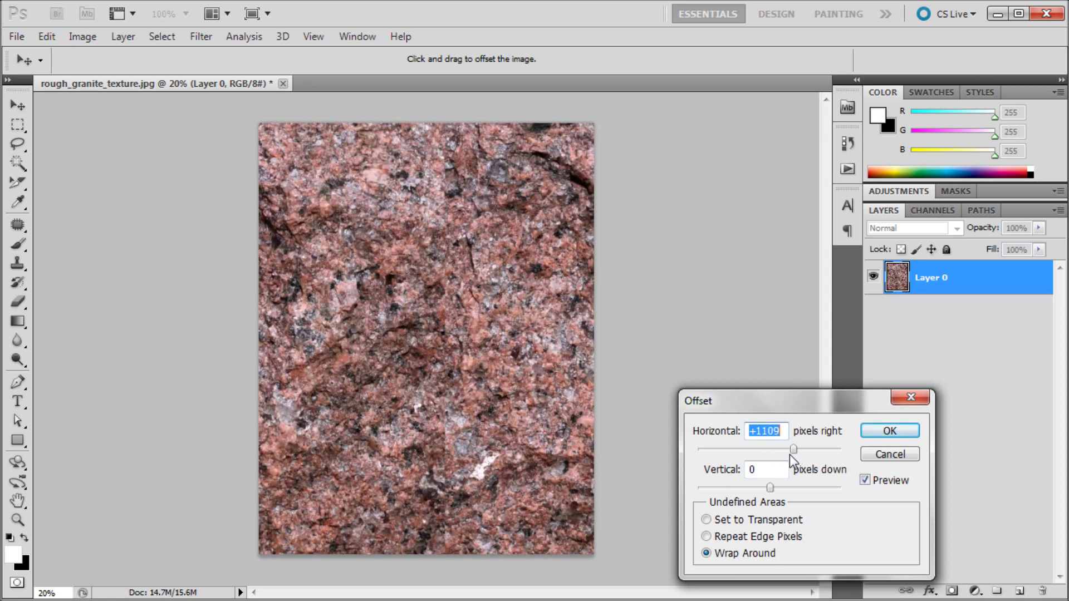
drag(792, 450, 788, 450)
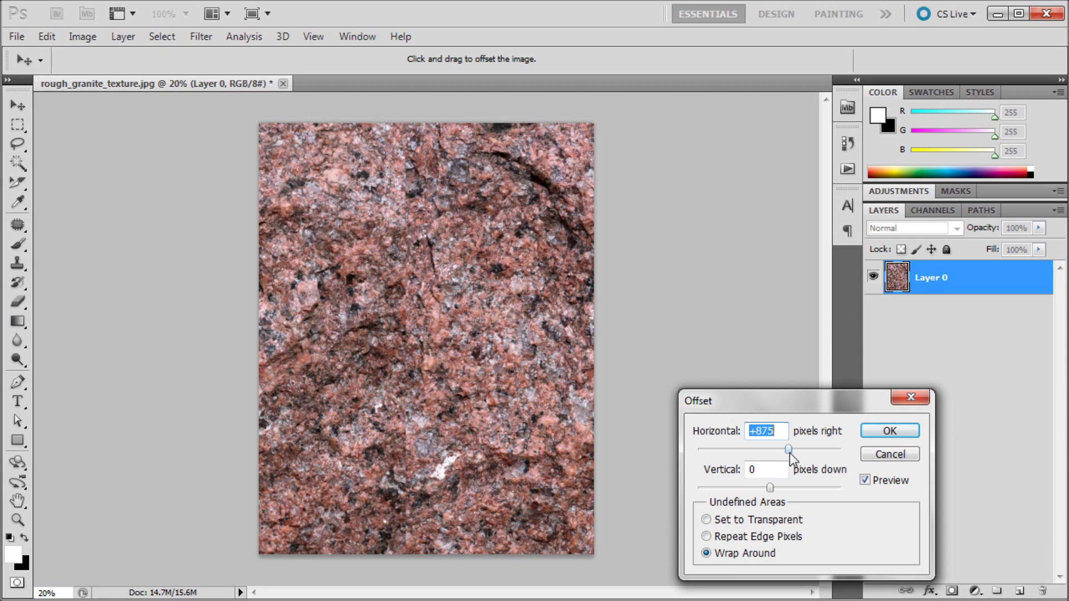
drag(789, 450, 791, 449)
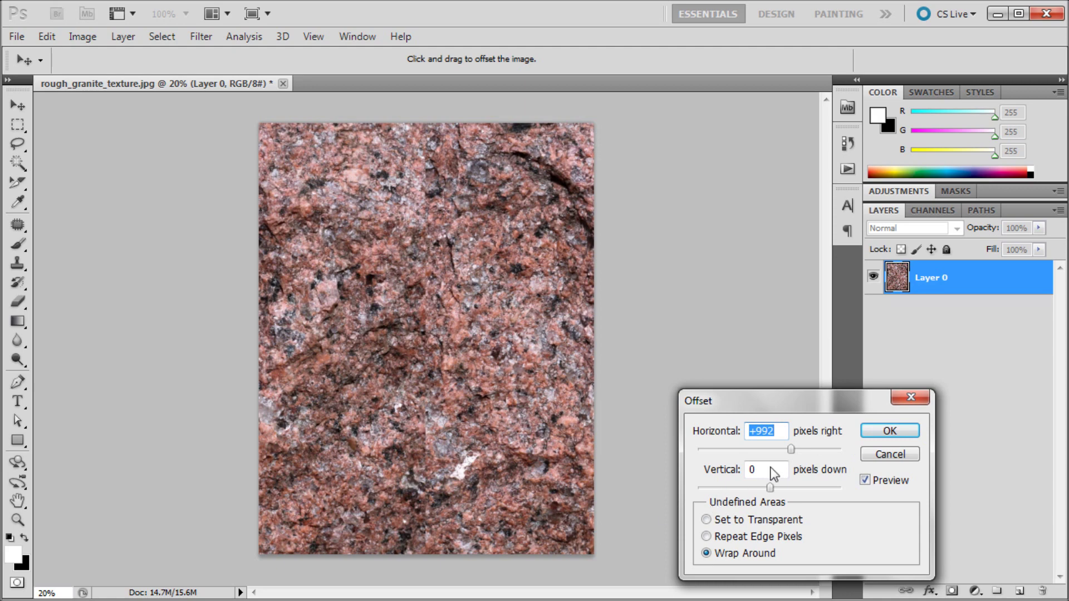
drag(771, 487, 776, 488)
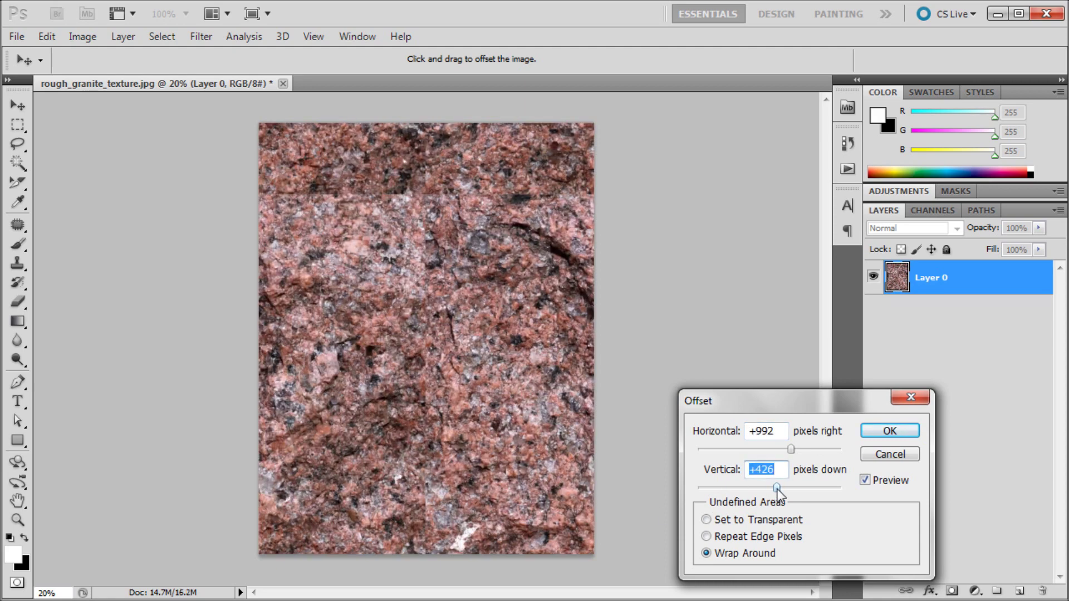
drag(784, 489, 791, 490)
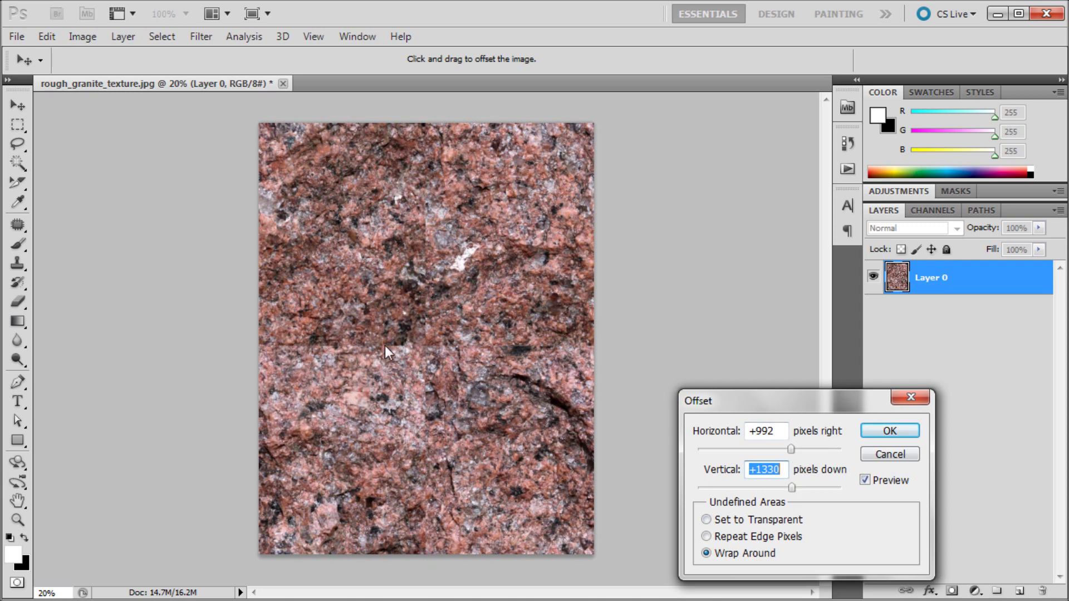
click(882, 432)
key(m)
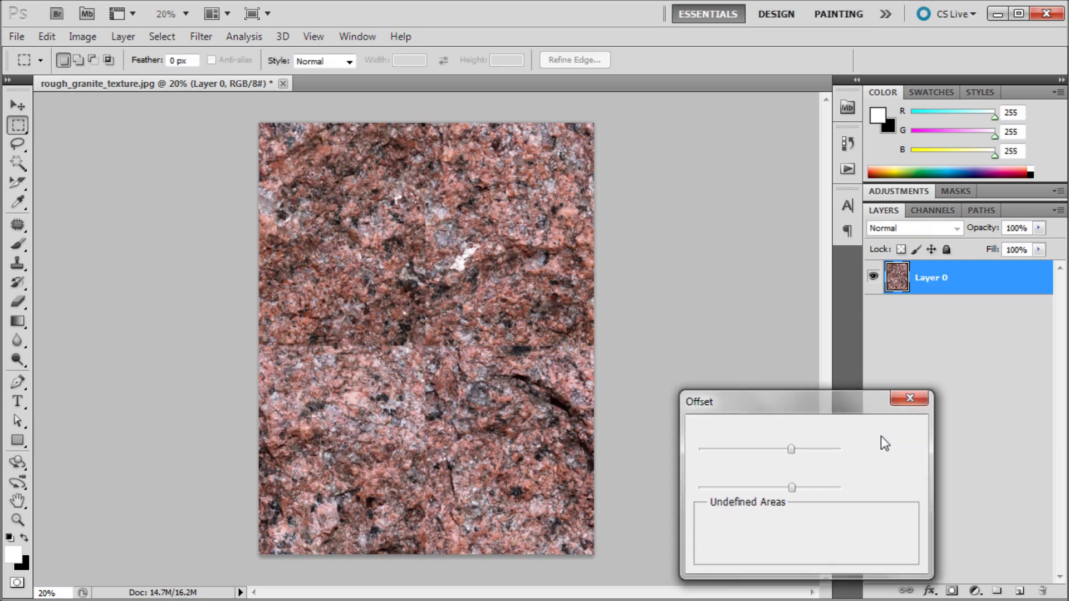
Examine the seams that cross near the middle of the offset granite texture
scroll(424, 352, up, 20)
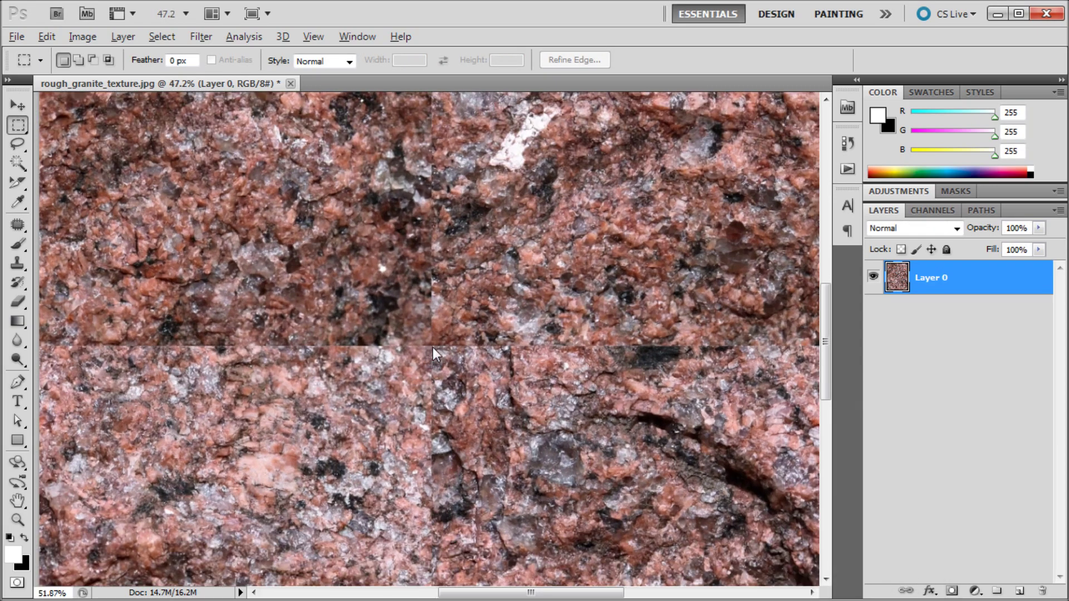
key(alt)
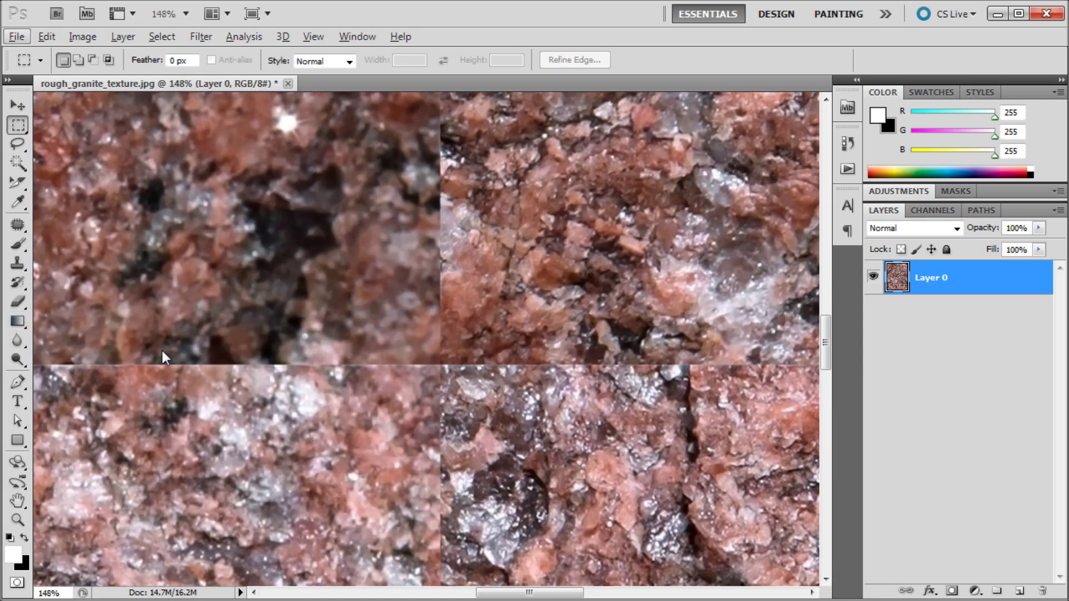
scroll(372, 266, down, 3)
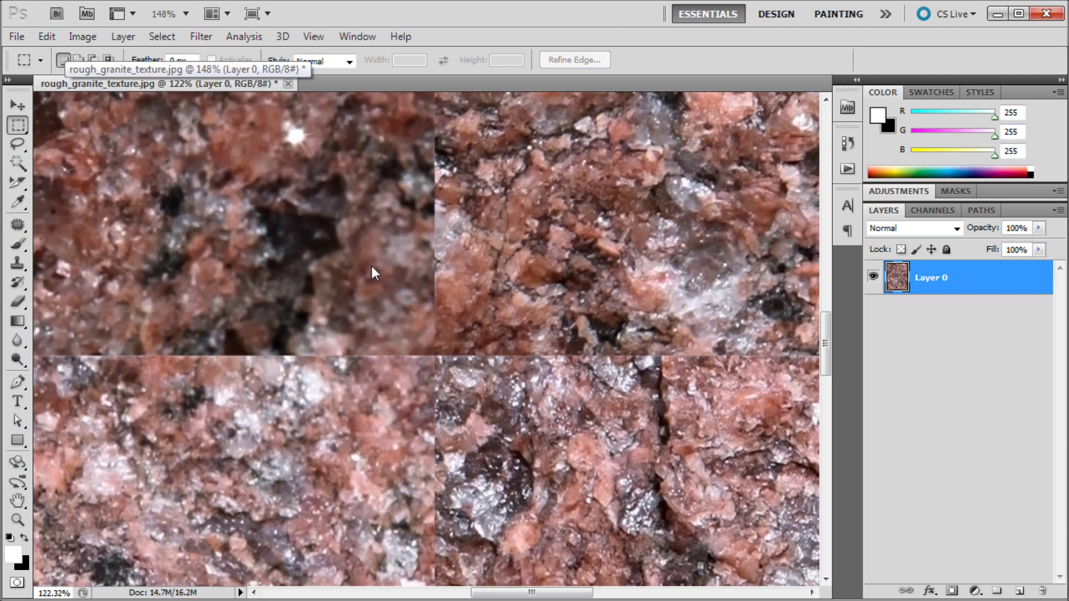
scroll(397, 277, down, 4)
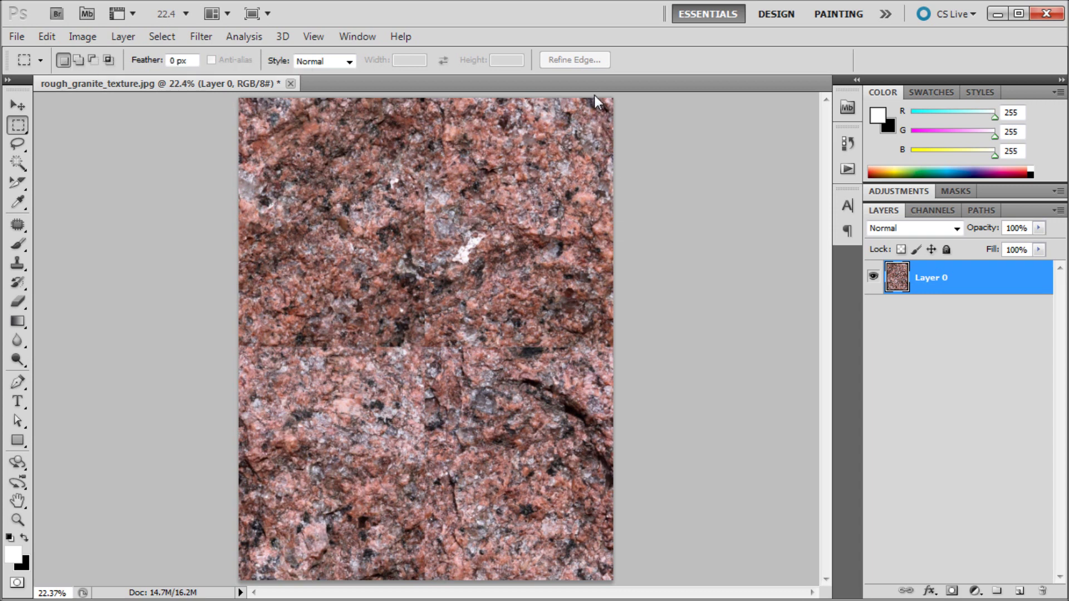
click(661, 346)
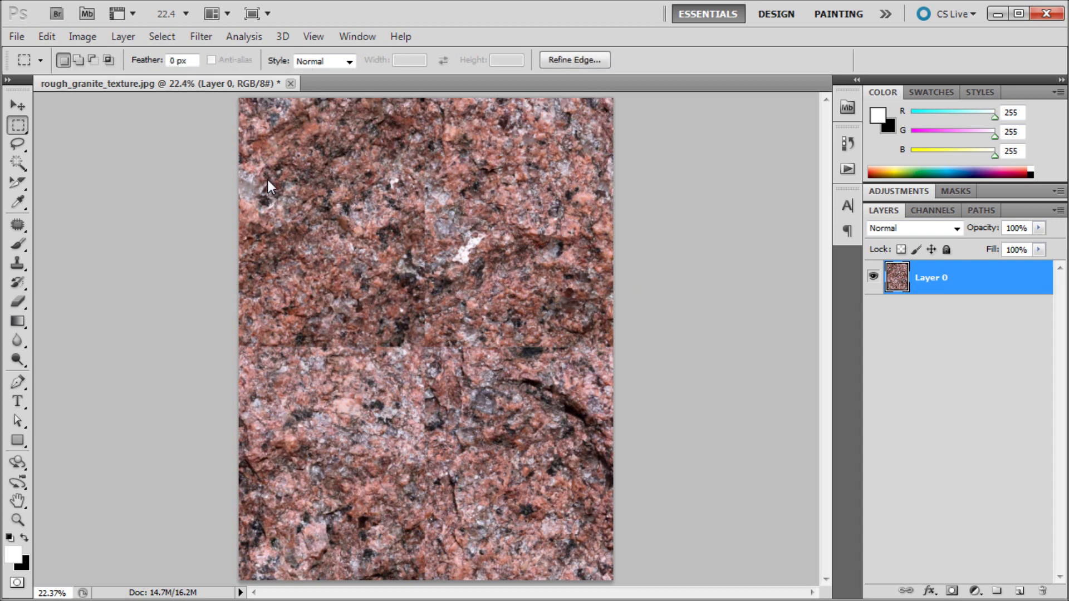
drag(231, 98, 283, 356)
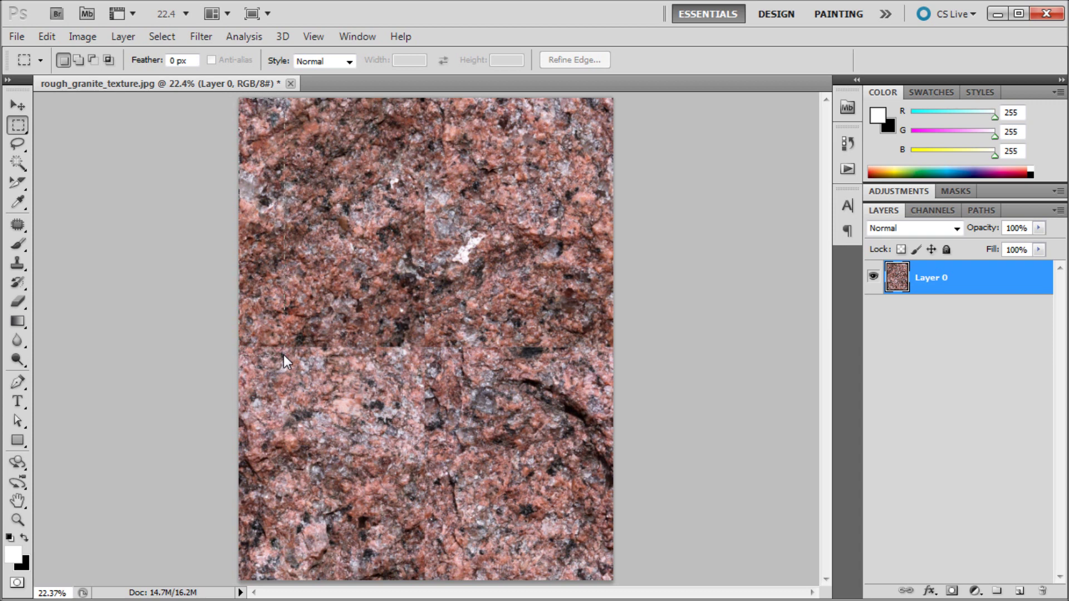
click(633, 336)
With the Patch tool in Source mode, patch the vertical seam above the texture's centre using granite from just left of it, and deselect
click(18, 228)
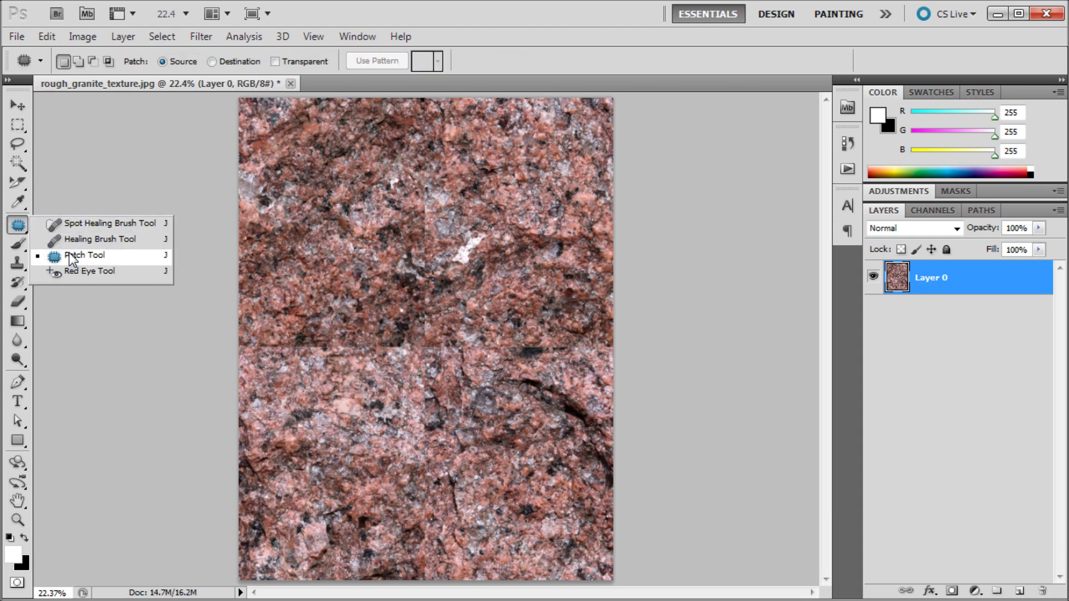
click(68, 255)
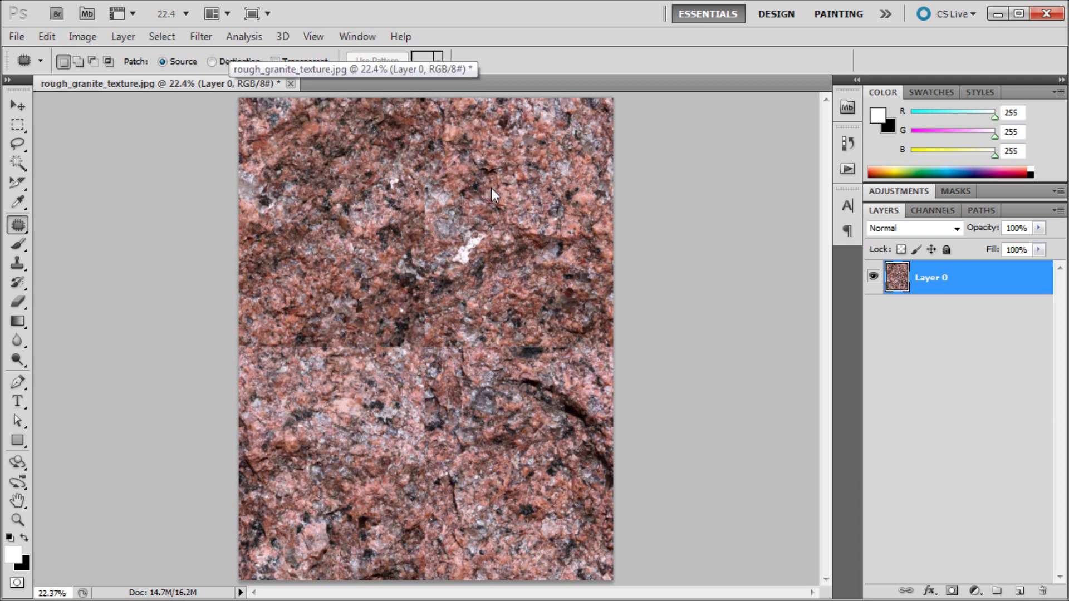
mouse_move(393, 188)
mouse_down()
mouse_move(425, 290)
mouse_move(475, 210)
mouse_up()
drag(432, 157, 432, 158)
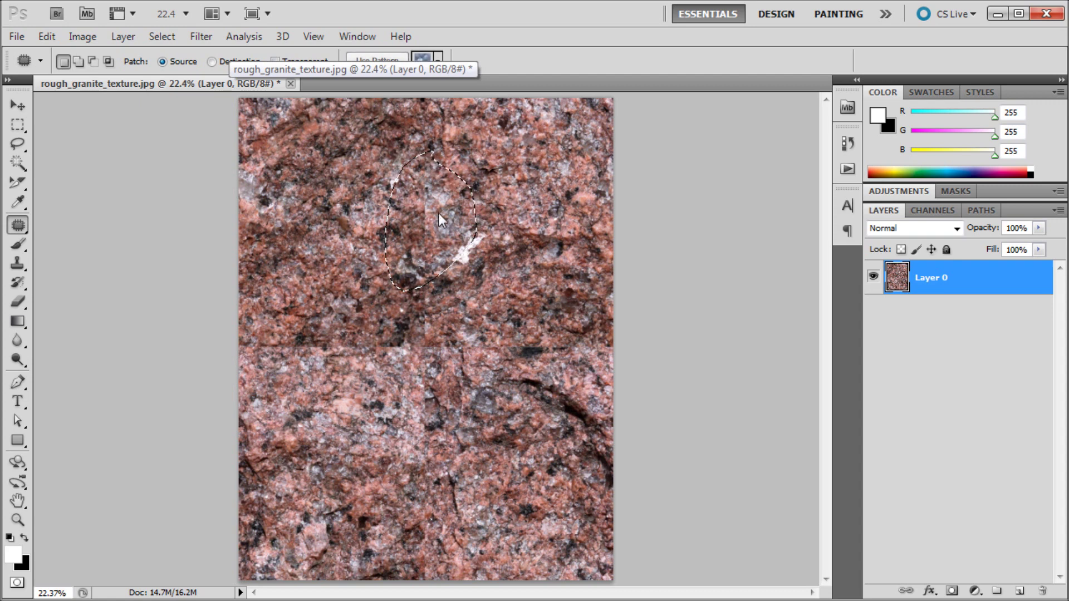
drag(442, 220, 333, 219)
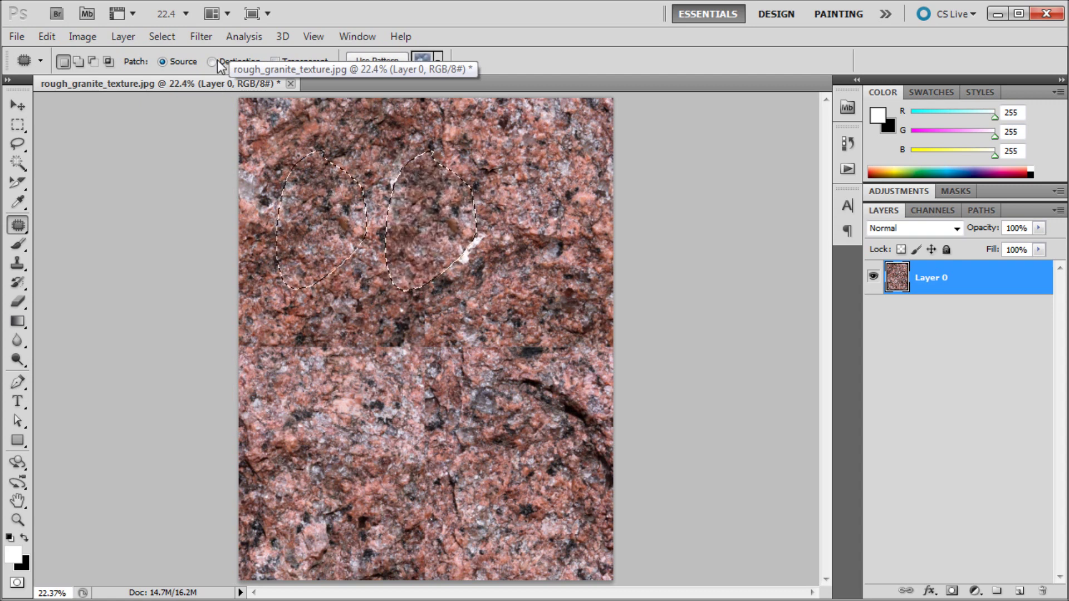
drag(416, 289, 333, 209)
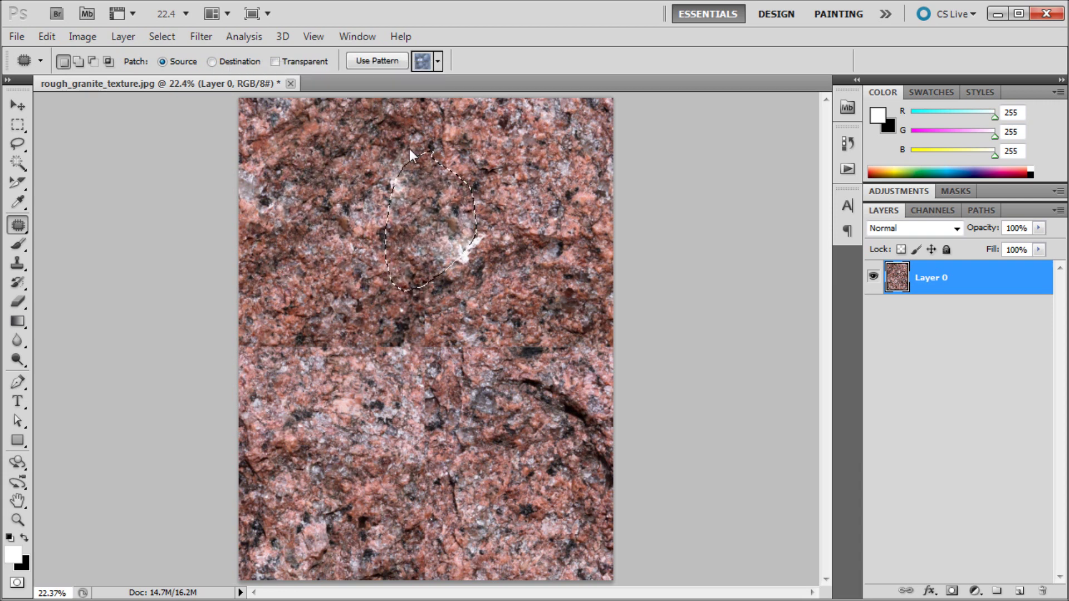
key(ctrl+d)
Patch the two remaining white spots above the texture's centre with clean granite from the area to their lower left
drag(397, 165, 396, 165)
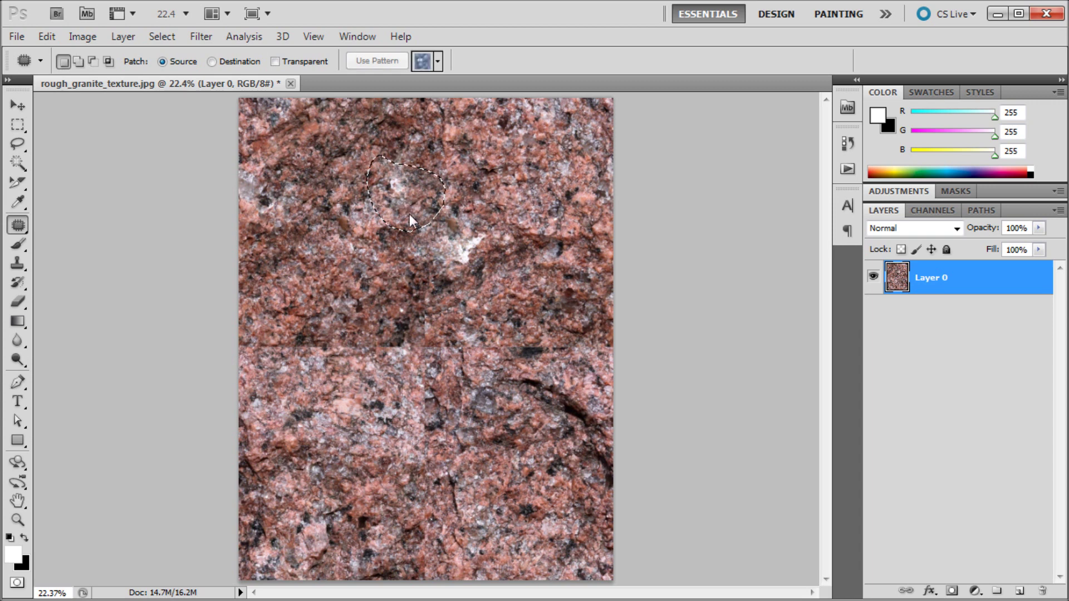
drag(410, 213, 328, 283)
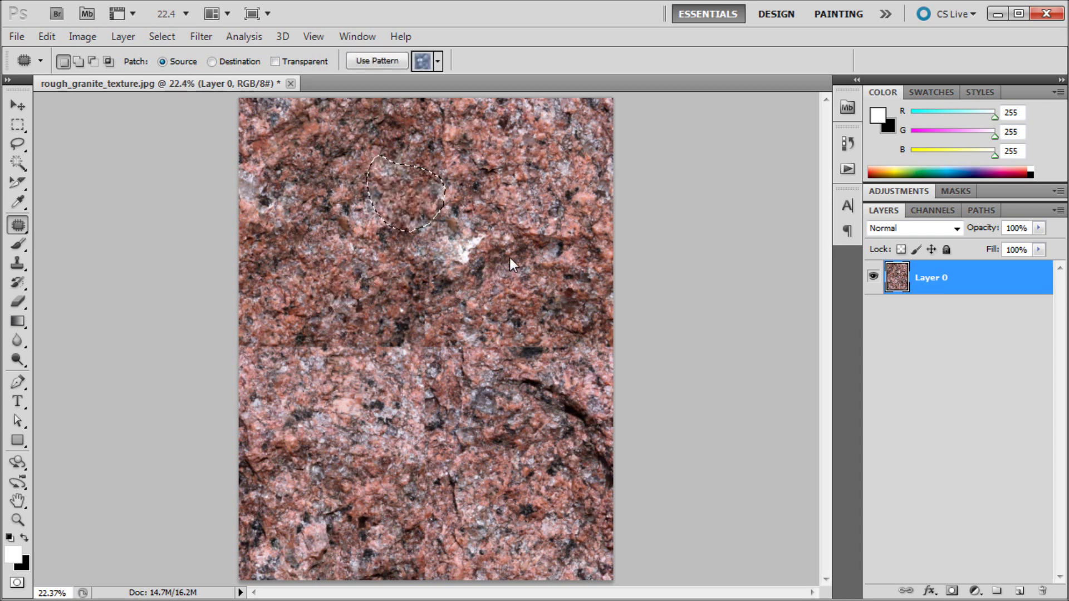
mouse_move(451, 205)
mouse_down()
mouse_move(497, 239)
mouse_move(330, 295)
mouse_up()
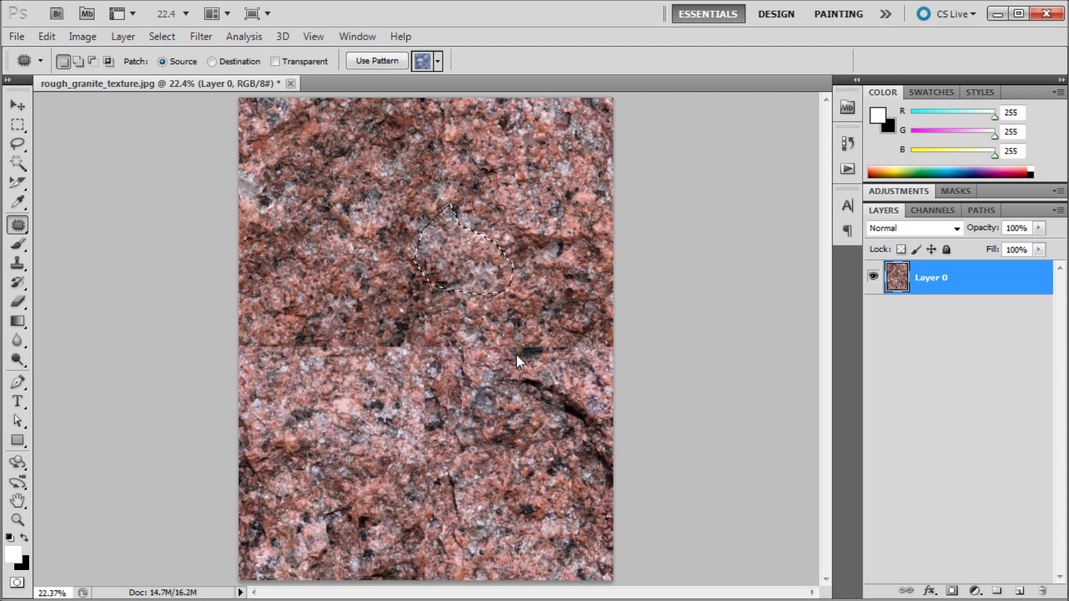
Patch the seam crossing around the texture's centre with a large area of granite from the upper right, and clear the selection
mouse_move(412, 295)
mouse_down()
mouse_move(407, 452)
mouse_move(402, 282)
mouse_move(582, 162)
mouse_move(567, 288)
mouse_up()
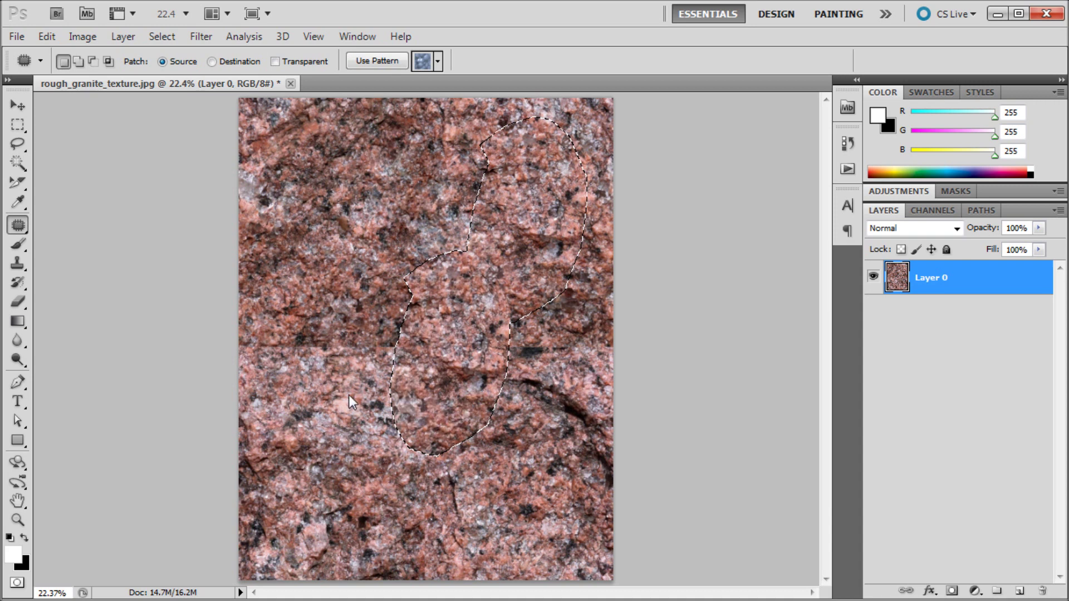
key(ctrl+z)
key(ctrl+d)
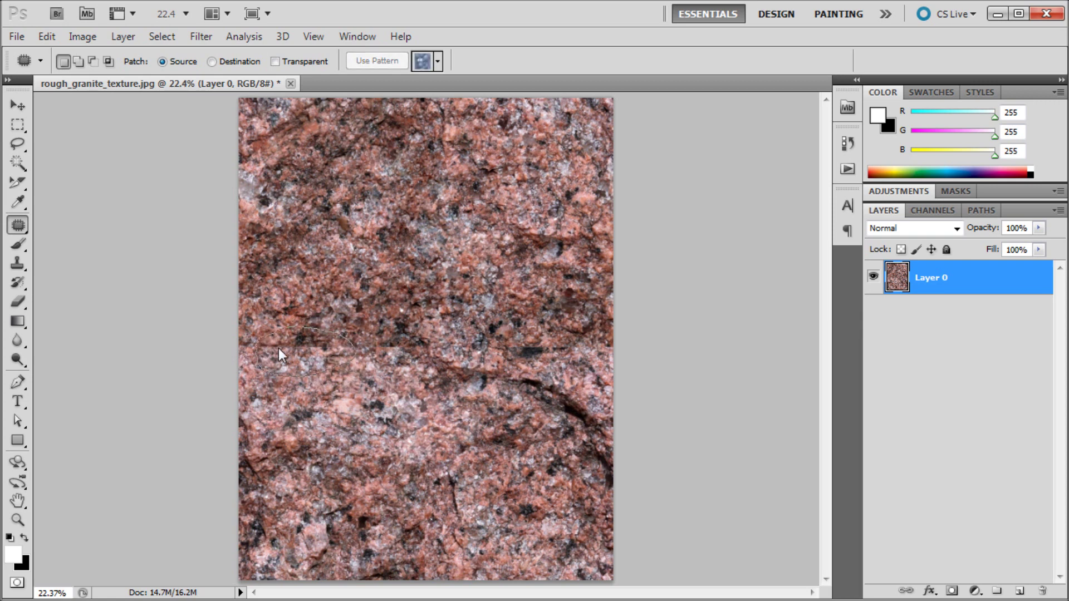
Patch the left half of the horizontal seam in two sections, using granite from above it, and clear the selection
drag(315, 374, 346, 280)
mouse_move(343, 325)
mouse_down()
mouse_move(355, 348)
mouse_move(279, 372)
mouse_move(350, 236)
mouse_up()
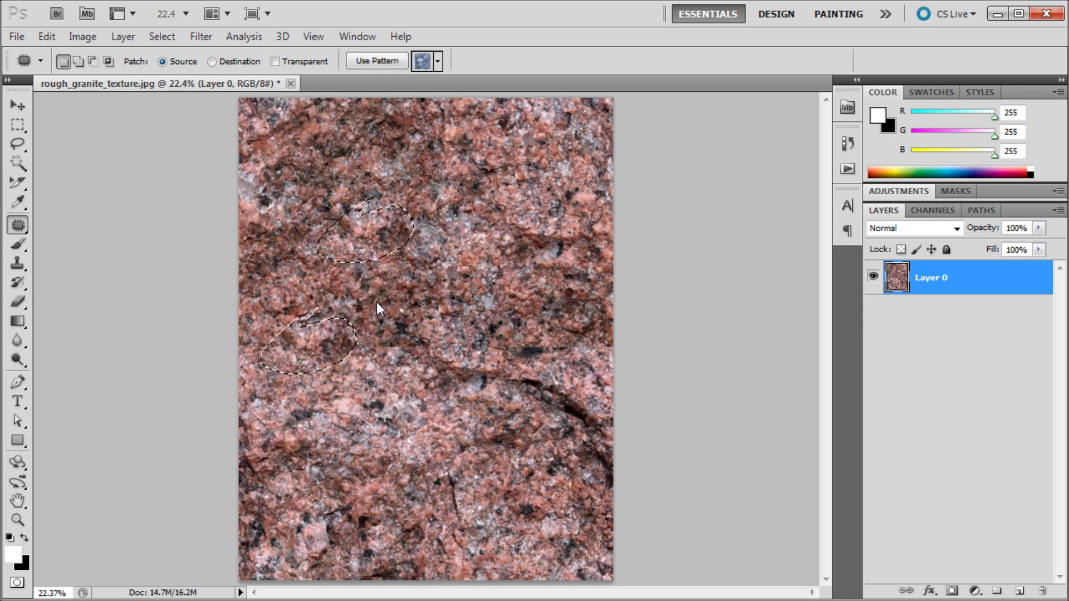
mouse_move(397, 303)
mouse_down()
mouse_move(334, 345)
mouse_move(476, 382)
mouse_move(347, 319)
mouse_up()
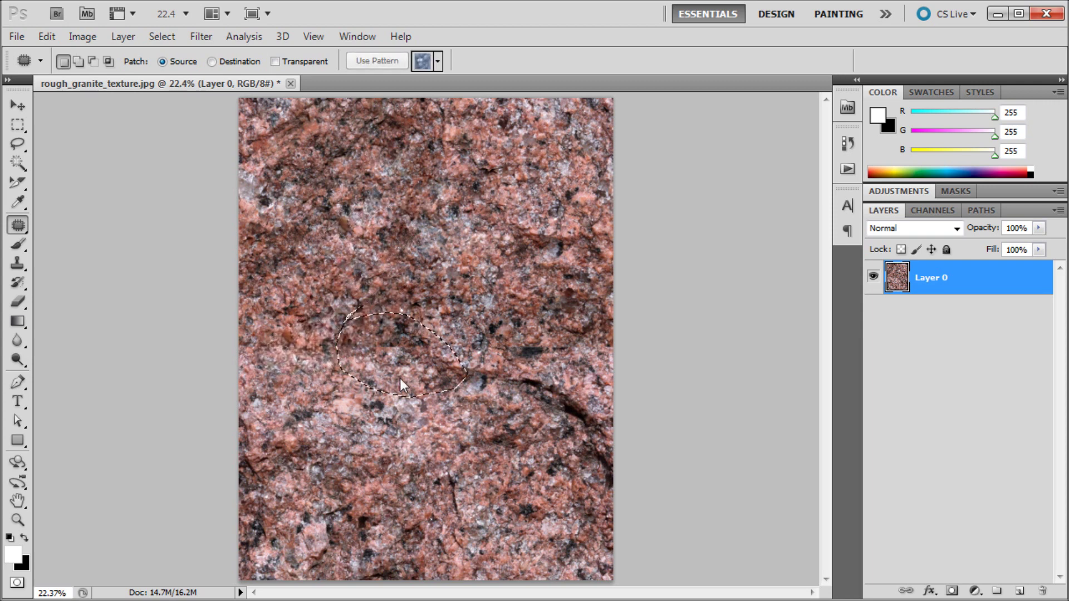
drag(400, 381, 525, 312)
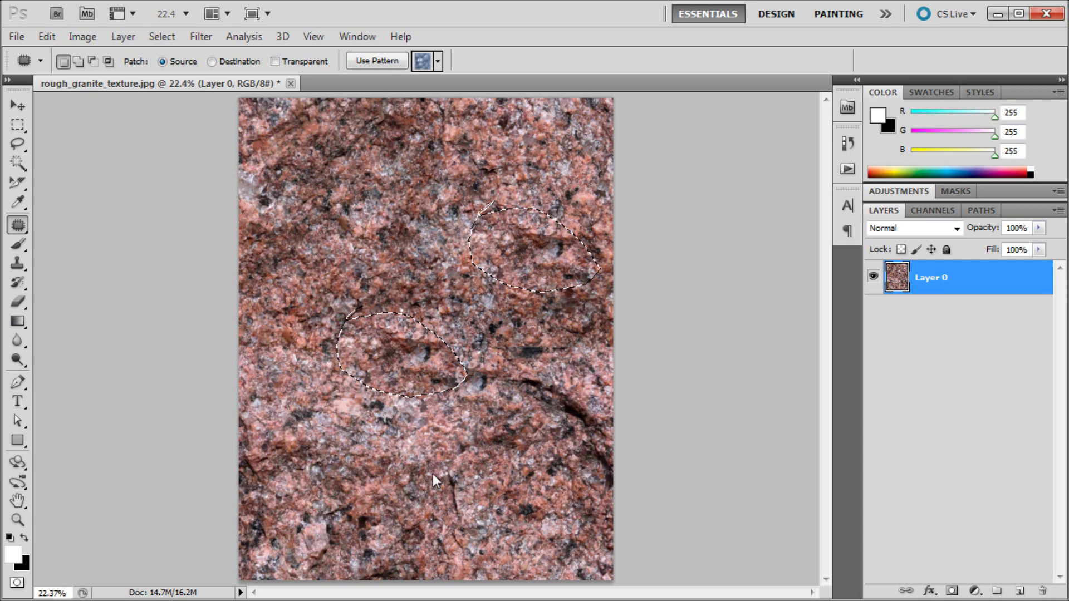
click(370, 229)
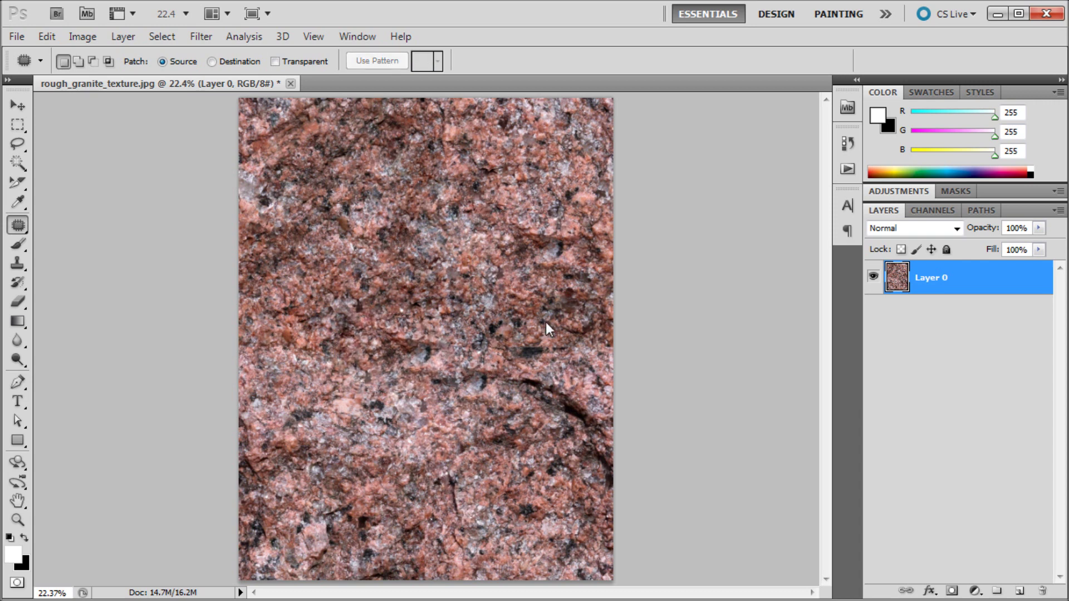
Patch the horizontal seam from the centre to the texture's right edge in two sections, using granite from the upper-left area
mouse_move(488, 309)
mouse_down()
mouse_move(557, 379)
mouse_move(441, 311)
mouse_up()
drag(480, 367, 335, 243)
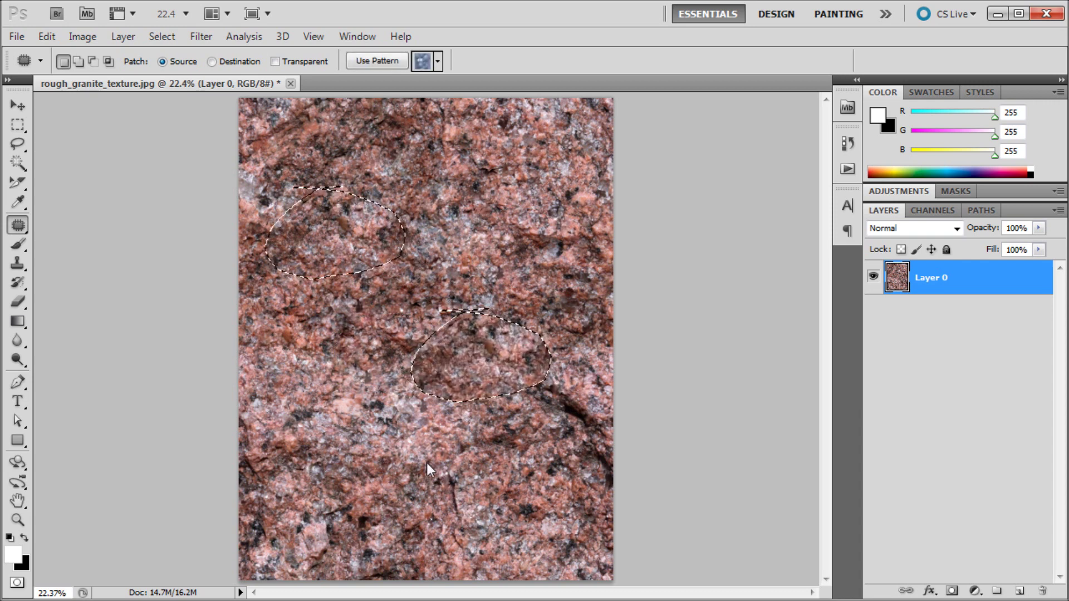
click(562, 310)
drag(569, 302, 555, 292)
mouse_move(556, 341)
mouse_down()
mouse_move(376, 292)
mouse_move(343, 260)
mouse_up()
Patch the vertical seam in the lower half of the texture with granite from the upper-right area, and deselect
mouse_move(401, 379)
mouse_down()
mouse_move(407, 551)
mouse_move(449, 564)
mouse_up()
drag(402, 399, 401, 384)
drag(435, 527, 513, 256)
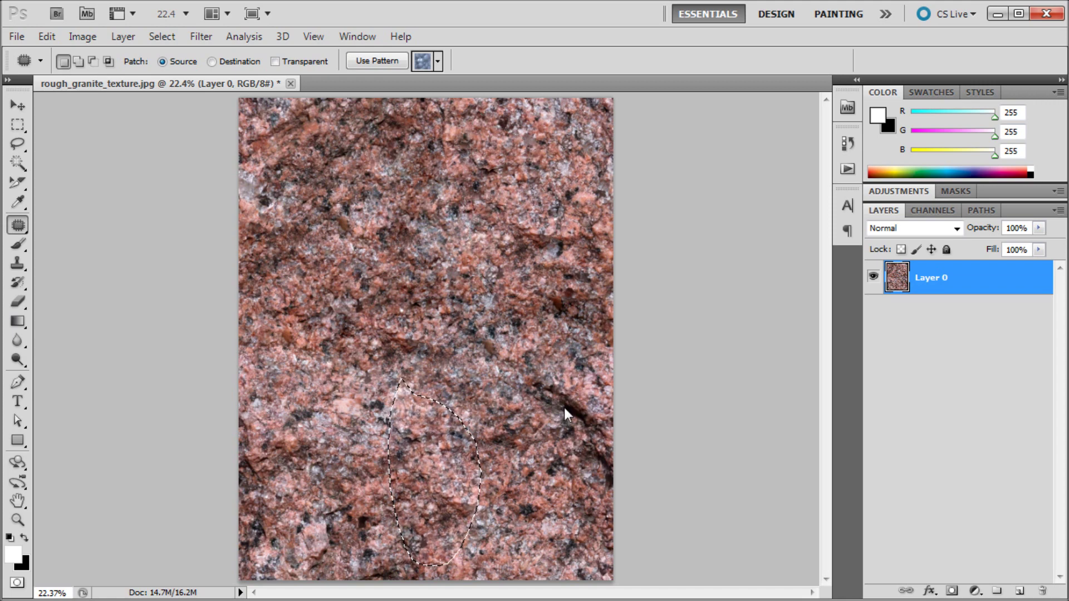
click(555, 428)
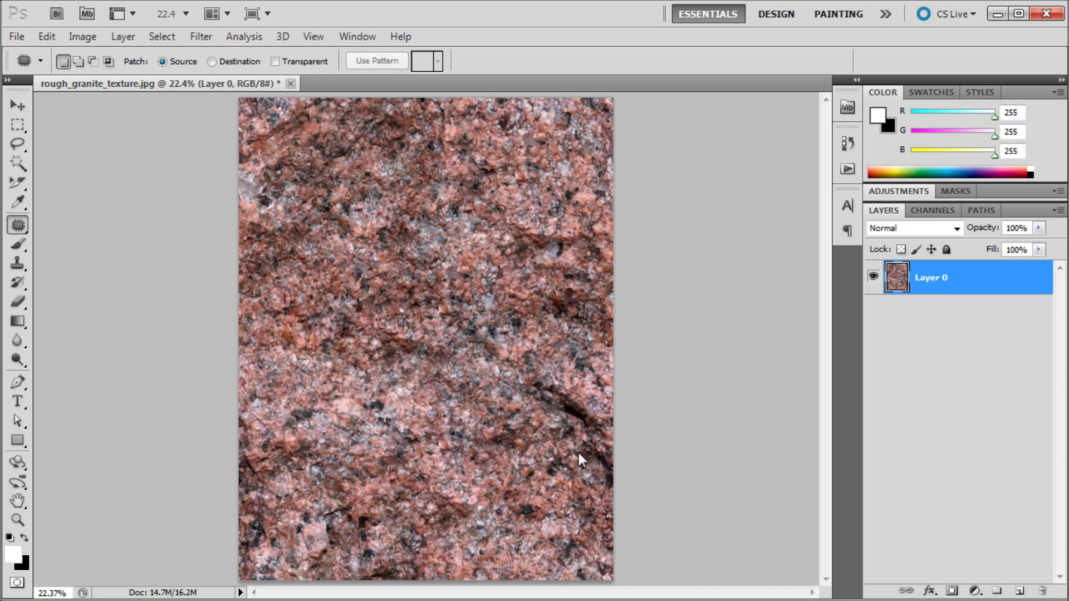
Patch the dark crack near the texture's right edge with granite from the upper-left area, and deselect
scroll(586, 423, up, 5)
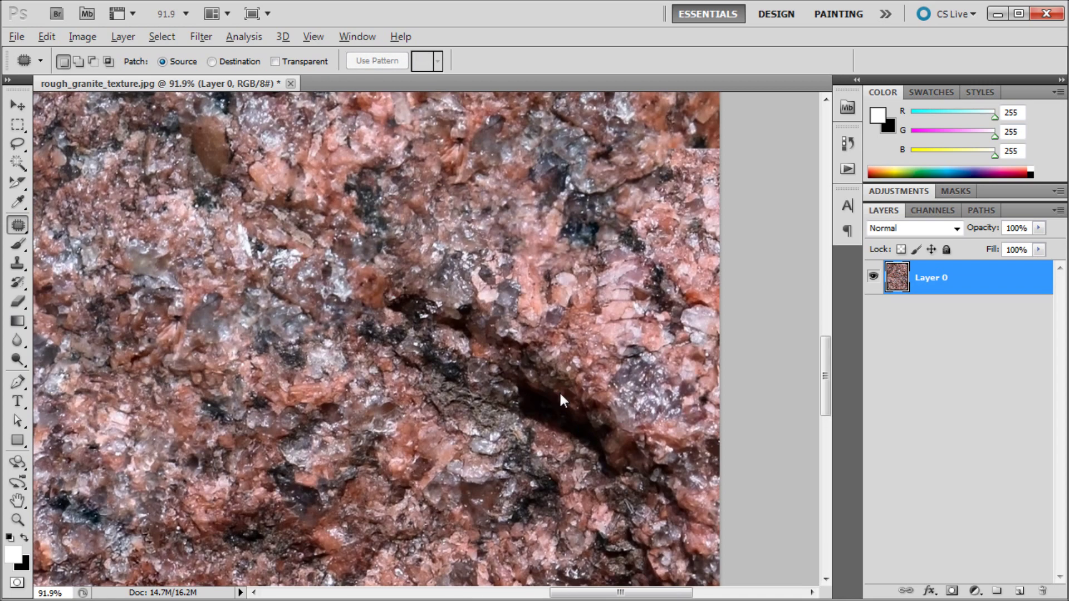
scroll(485, 329, down, 15)
scroll(573, 383, up, 3)
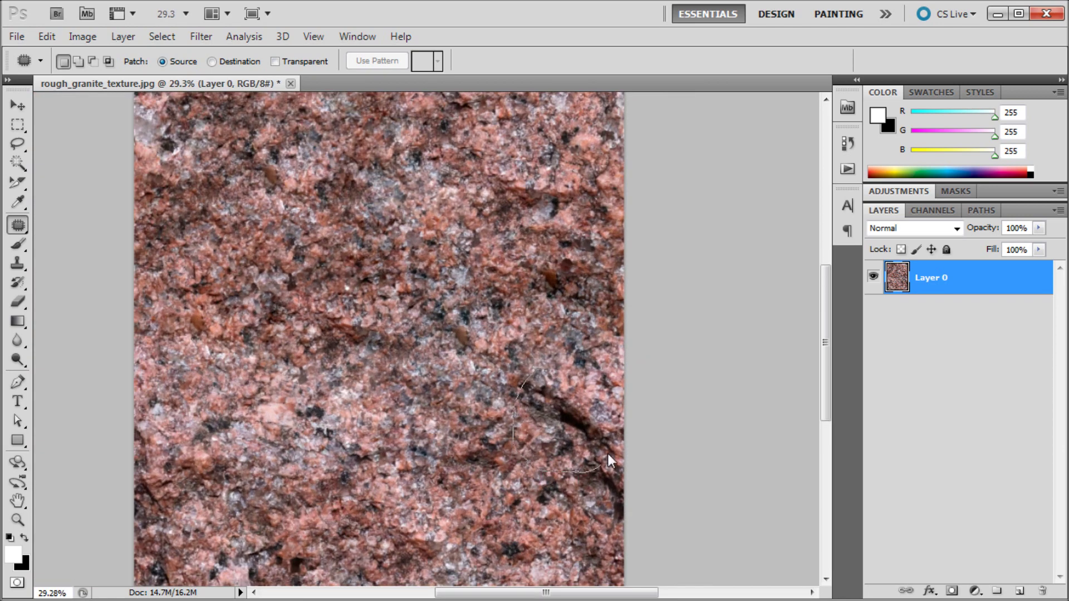
mouse_move(562, 376)
mouse_down()
mouse_move(399, 318)
mouse_move(295, 236)
mouse_up()
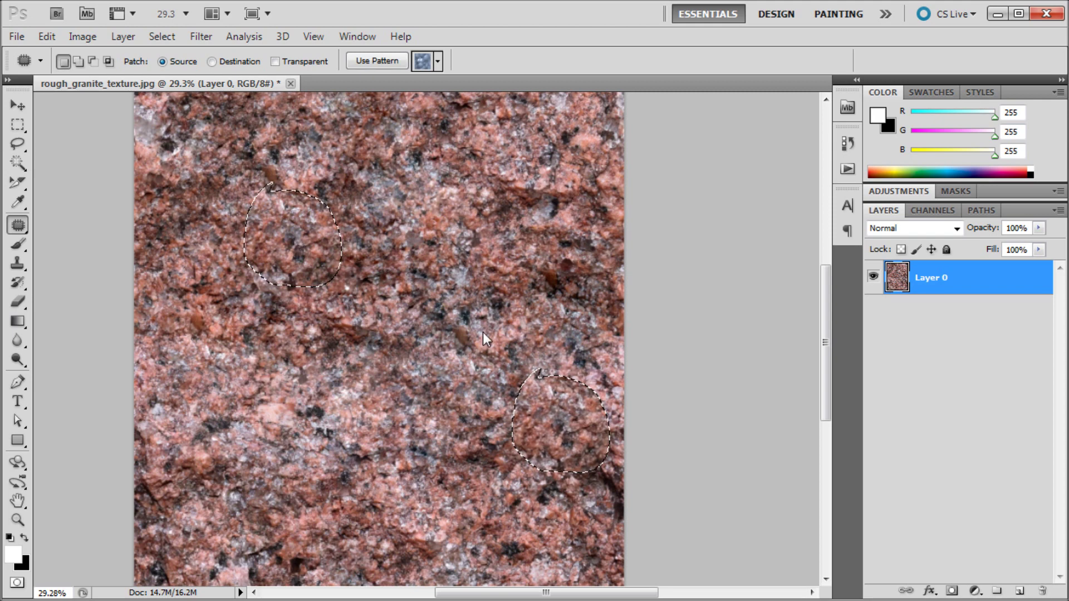
scroll(484, 338, down, 1)
scroll(484, 339, down, 1)
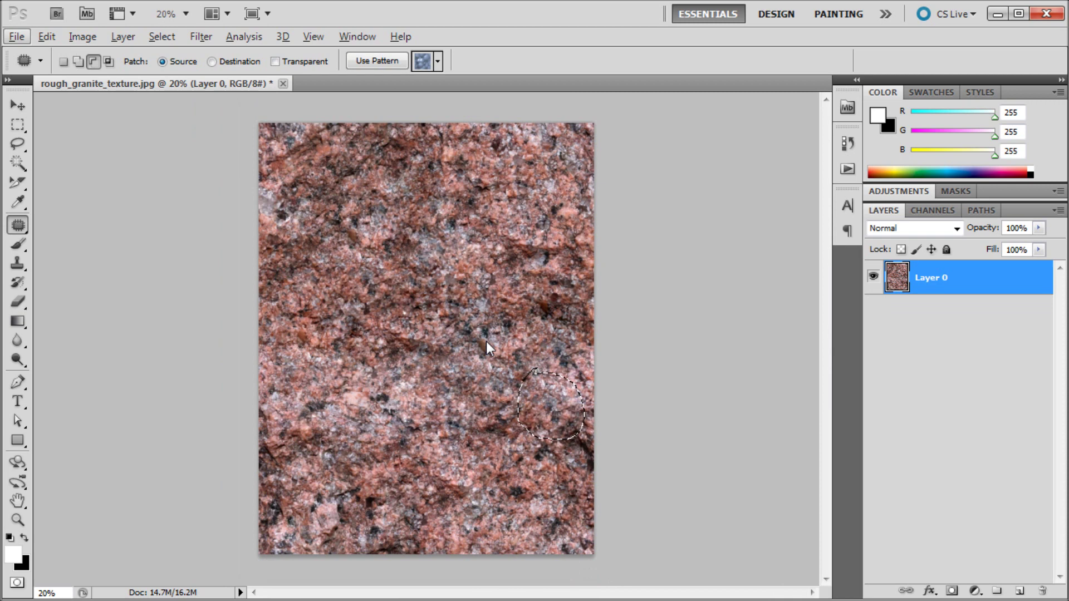
click(417, 395)
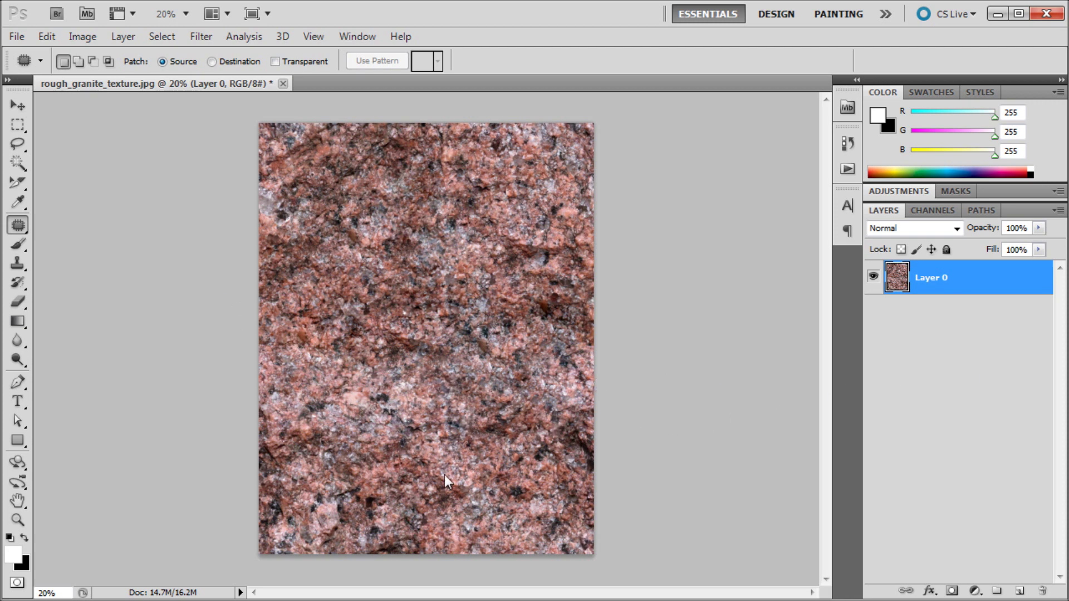
Patch the dark marks left of centre near the texture's lower edge and a small spot beside them, clearing each selection
drag(414, 532, 429, 290)
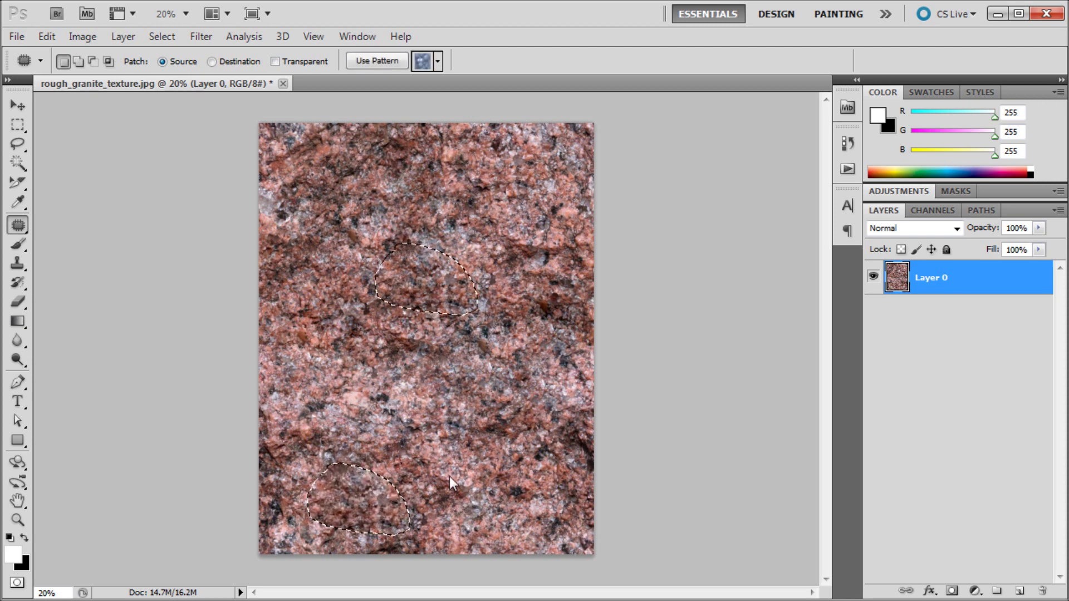
key(ctrl+d)
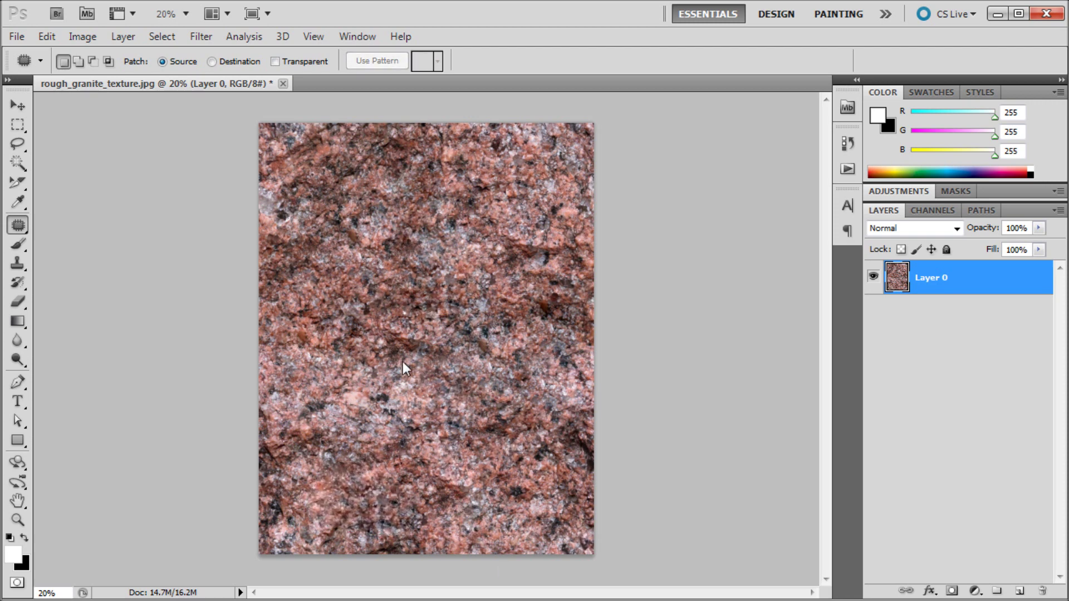
drag(427, 521, 427, 518)
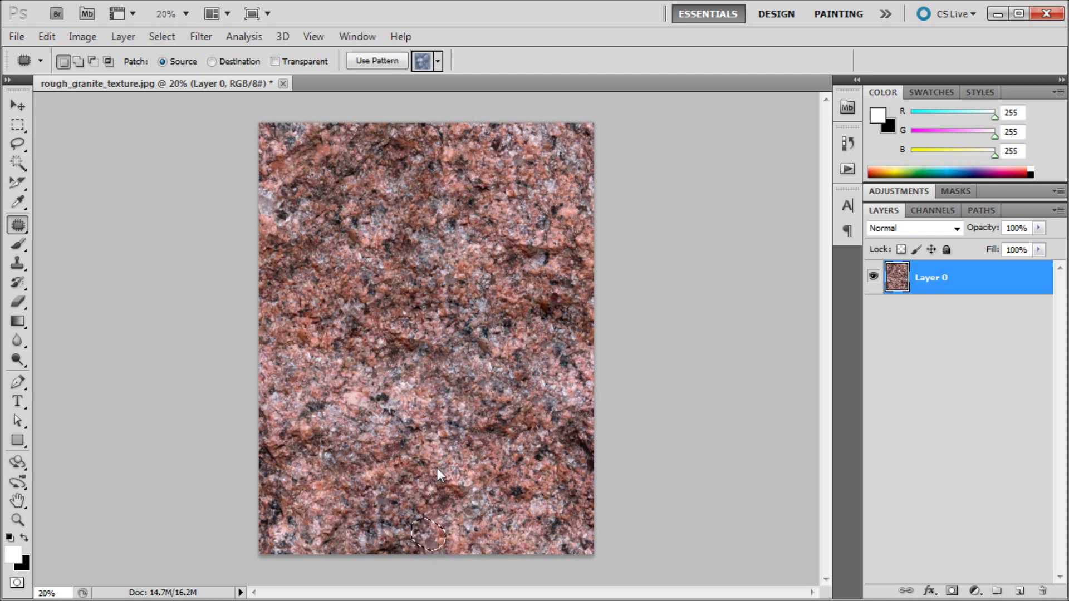
key(ctrl+d)
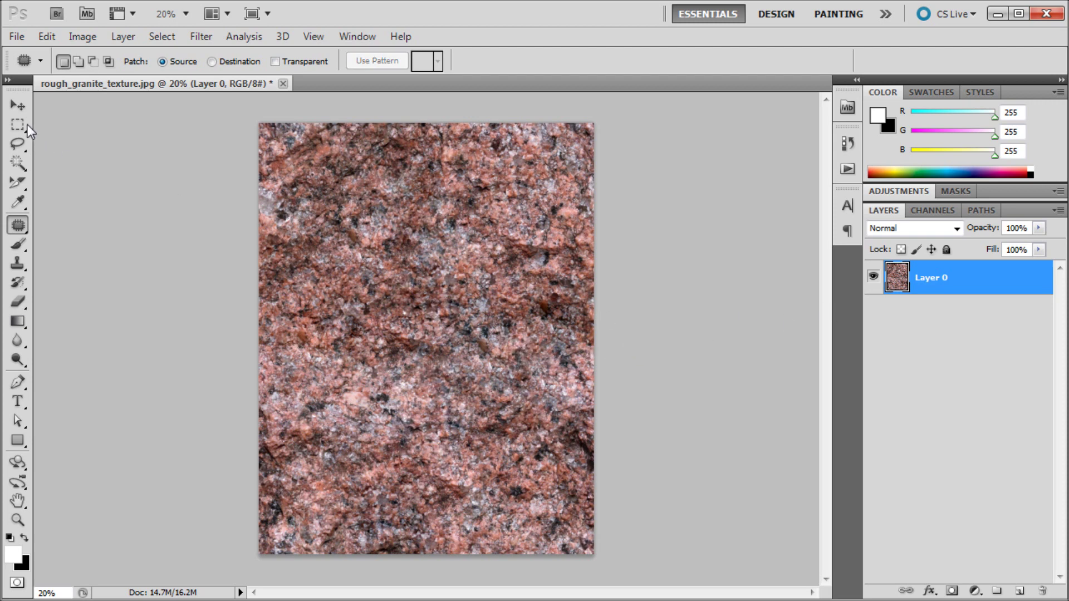
Scale Layer 0 down to 48.45% in both directions, anchored at the canvas's upper-left corner, and apply the transform
click(17, 105)
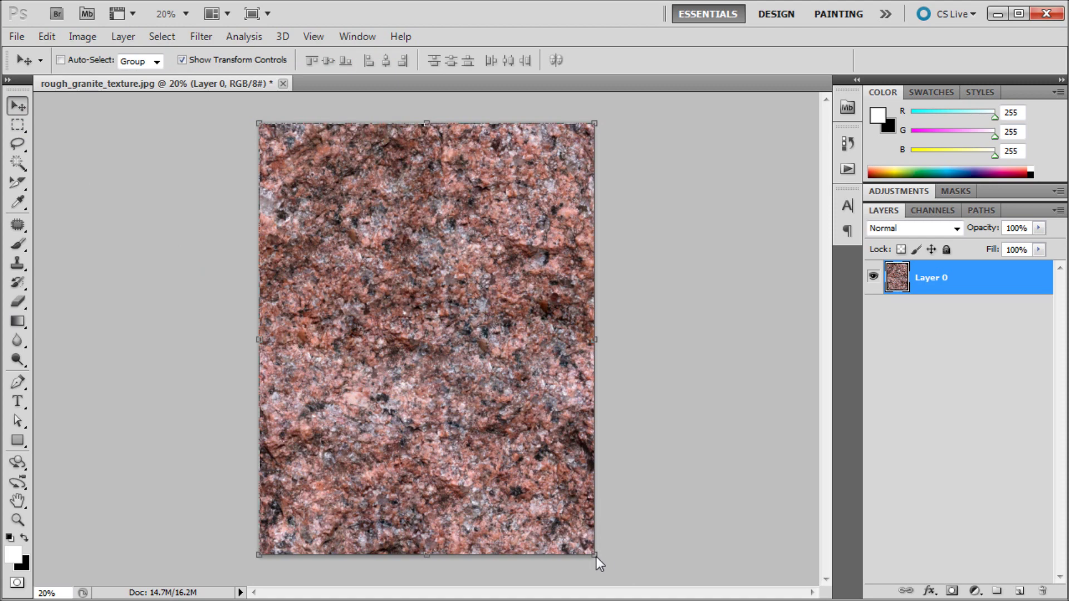
drag(594, 555, 411, 344)
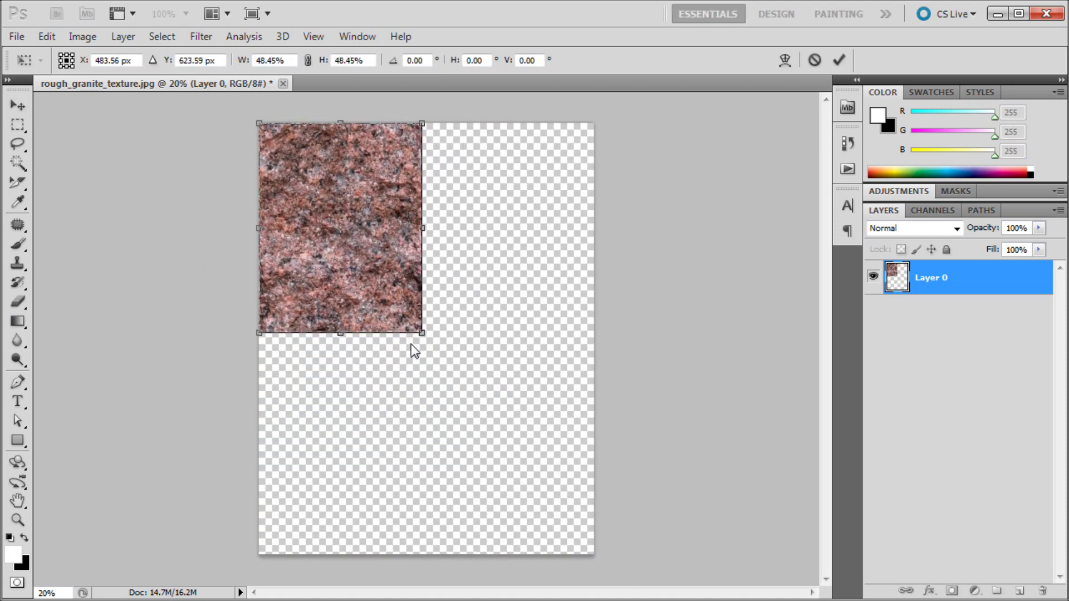
click(839, 60)
Select the whole scaled-down granite tile with a rectangular marquee that matches its edges
scroll(161, 143, up, 3)
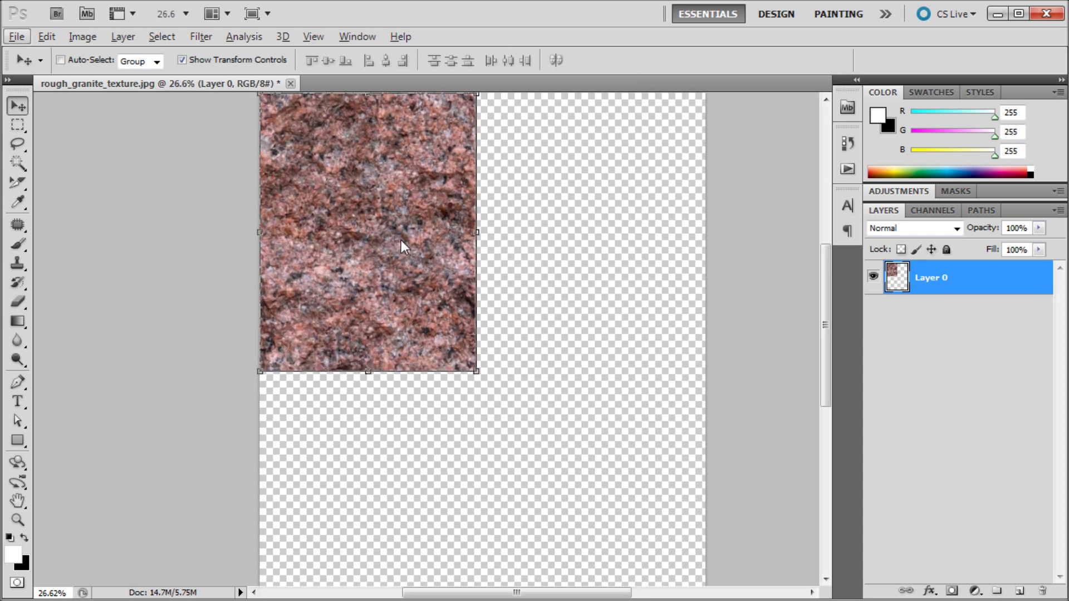
scroll(70, 147, up, 2)
key(m)
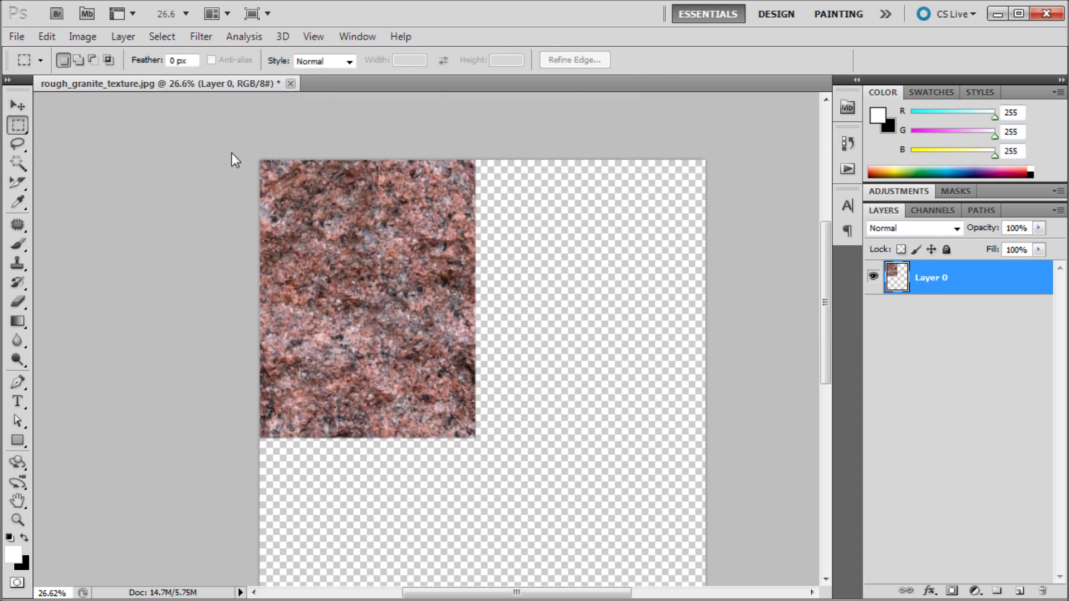
drag(438, 455, 474, 437)
alt+scroll(422, 348, up, 3)
alt+scroll(419, 351, up, 2)
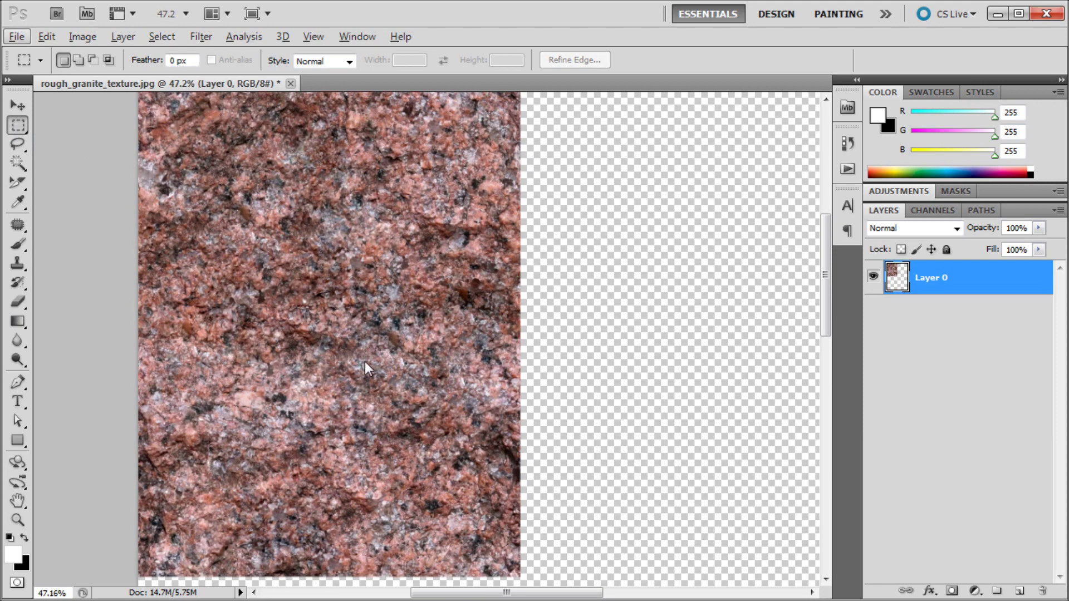
alt+scroll(364, 360, down, 1)
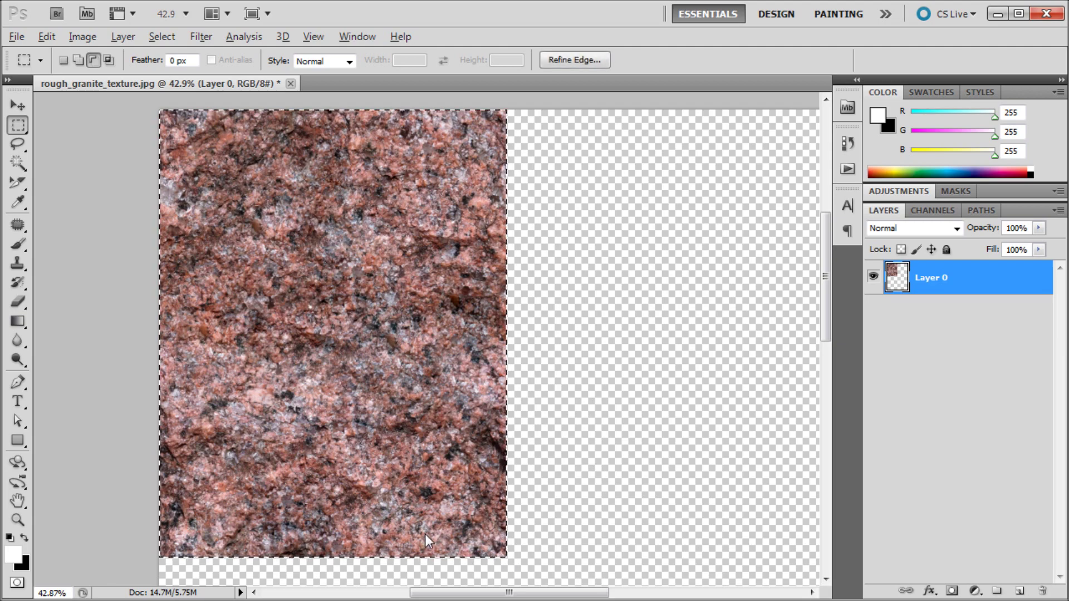
Check the marquee's edges around the granite tile, define the selection as a pattern named "Texture", and deselect
scroll(425, 533, up, 8)
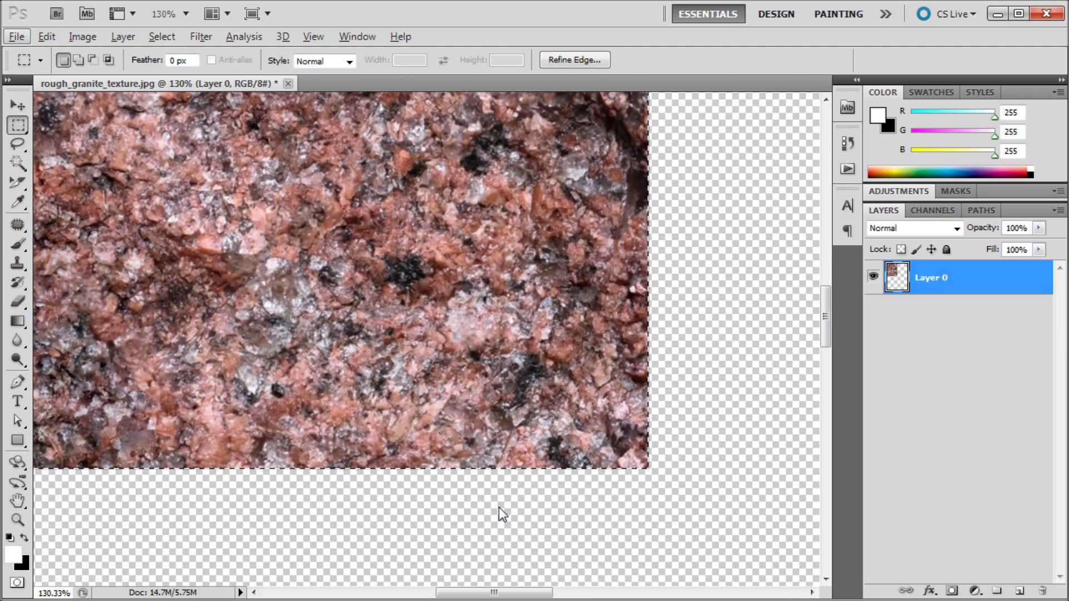
scroll(596, 469, up, 8)
scroll(589, 468, up, 3)
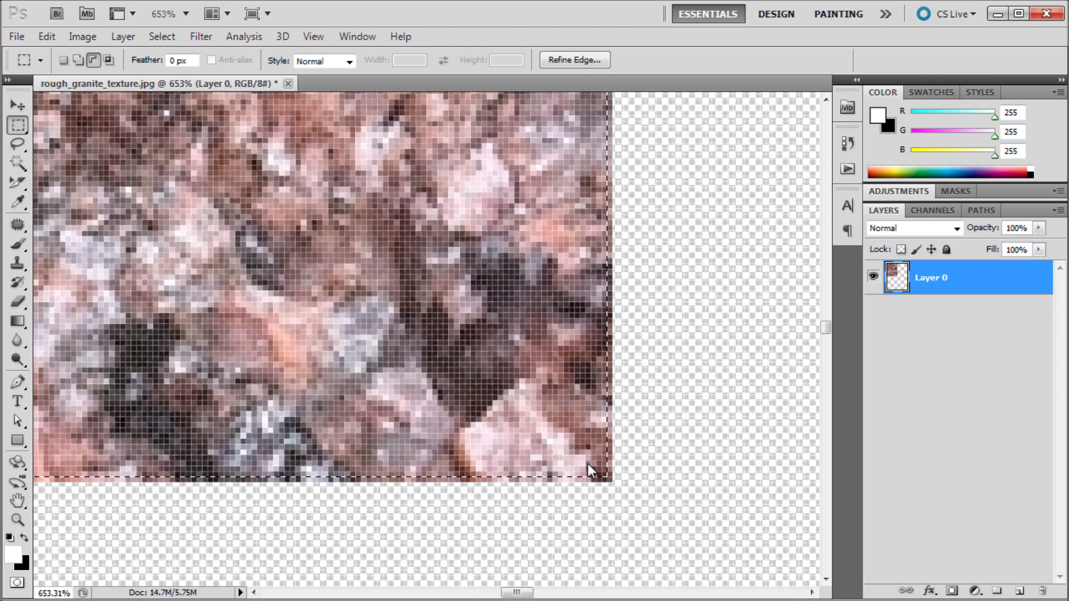
scroll(574, 454, down, 15)
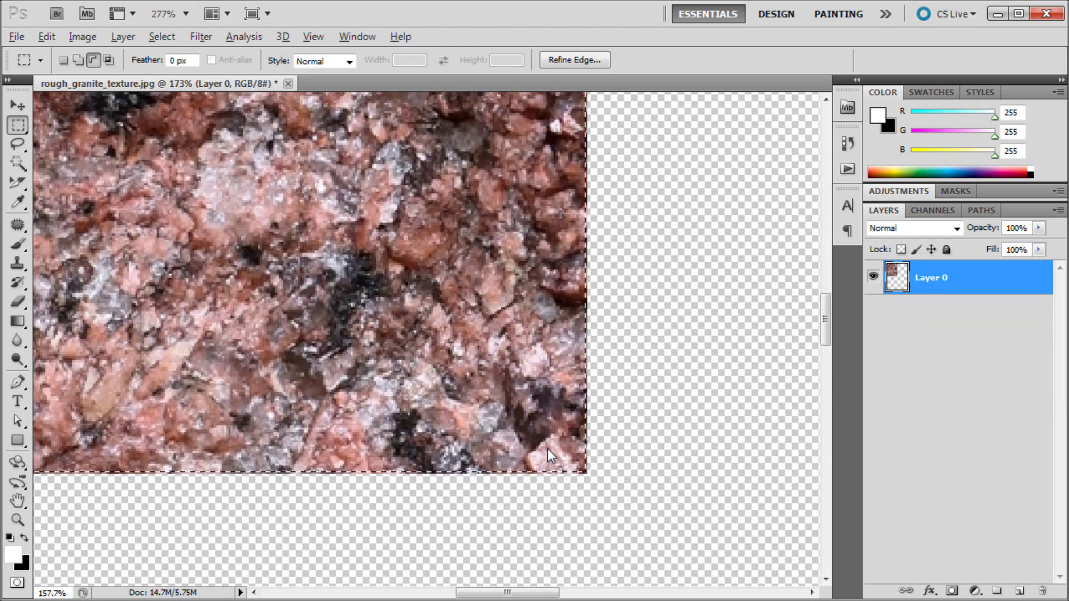
scroll(509, 356, down, 1)
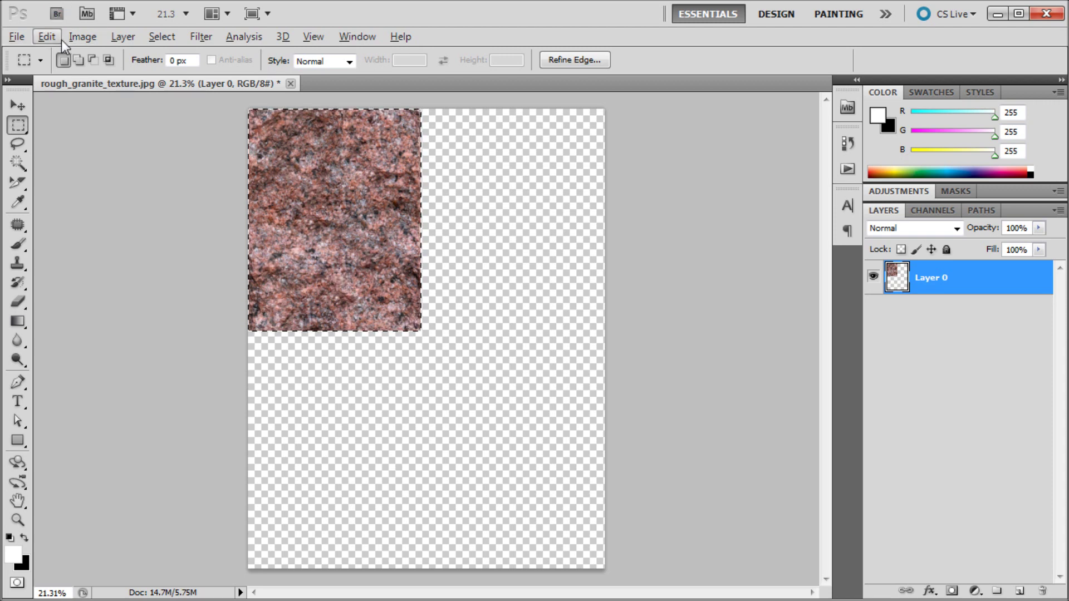
click(47, 37)
click(81, 435)
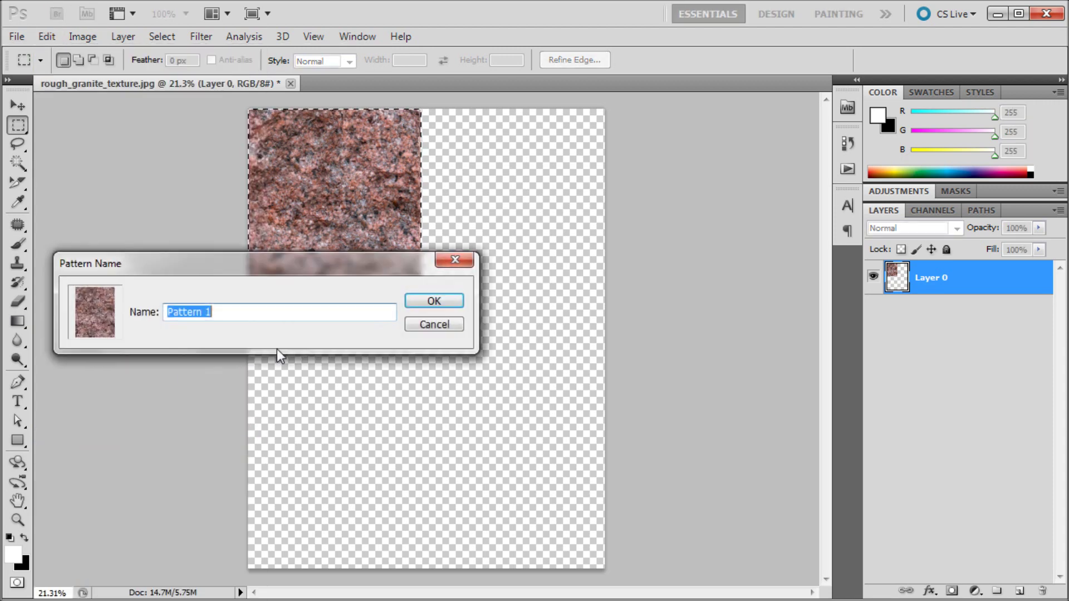
text(Texture Affad)
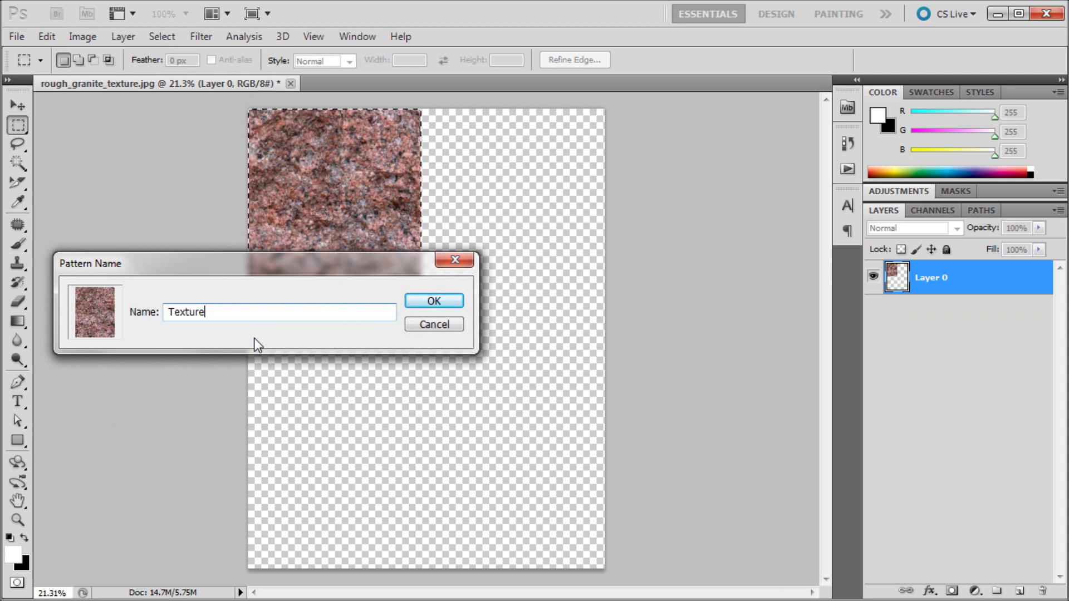
key(Return)
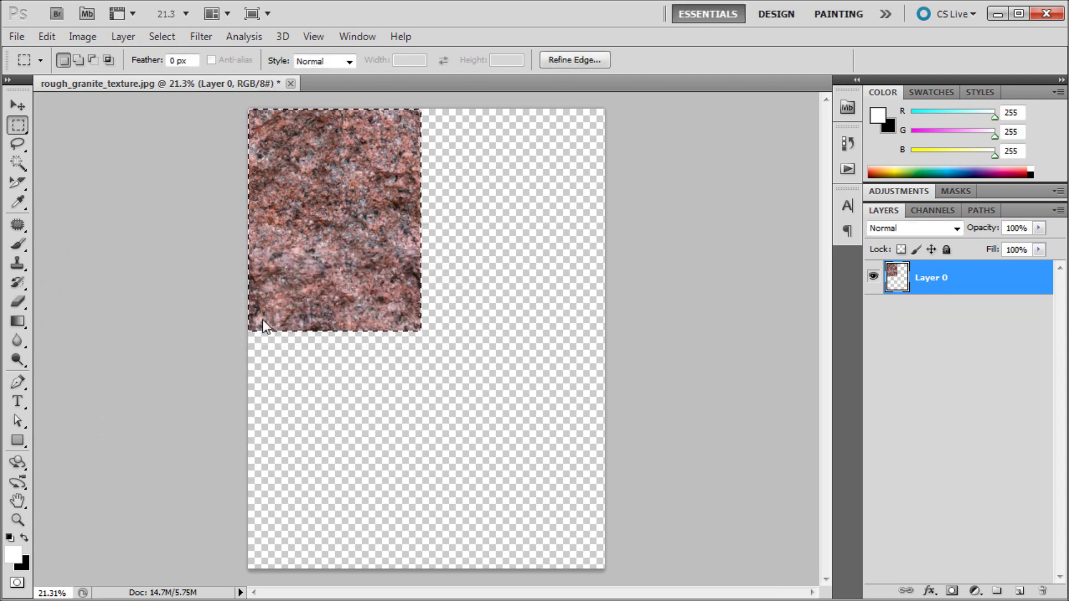
key(ctrl+d)
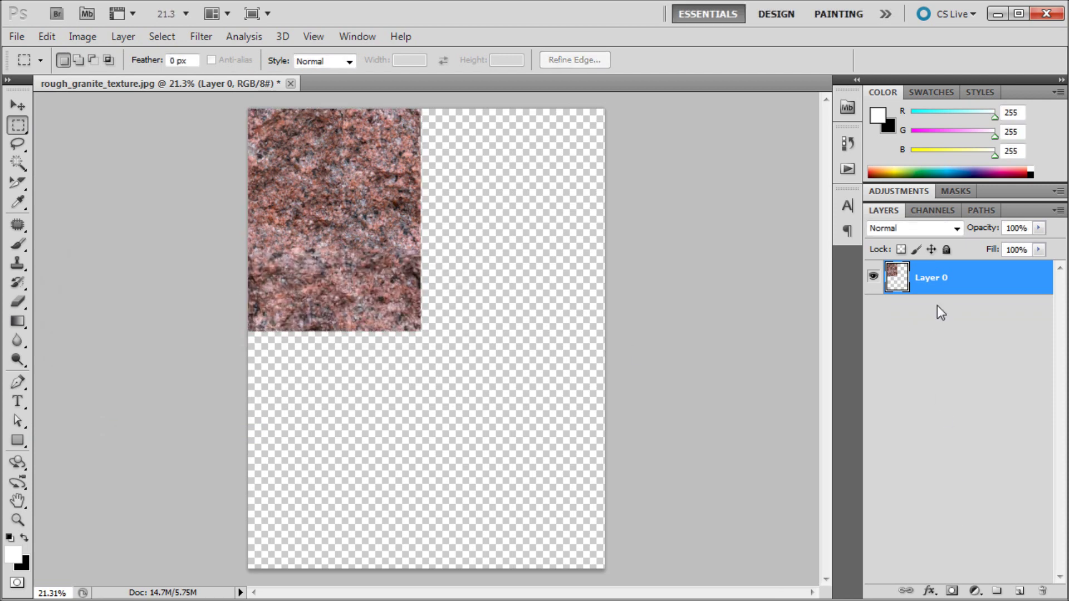
Add a new layer above Layer 0, hide Layer 0, and fill the new layer with the white foreground colour
click(1019, 591)
click(873, 311)
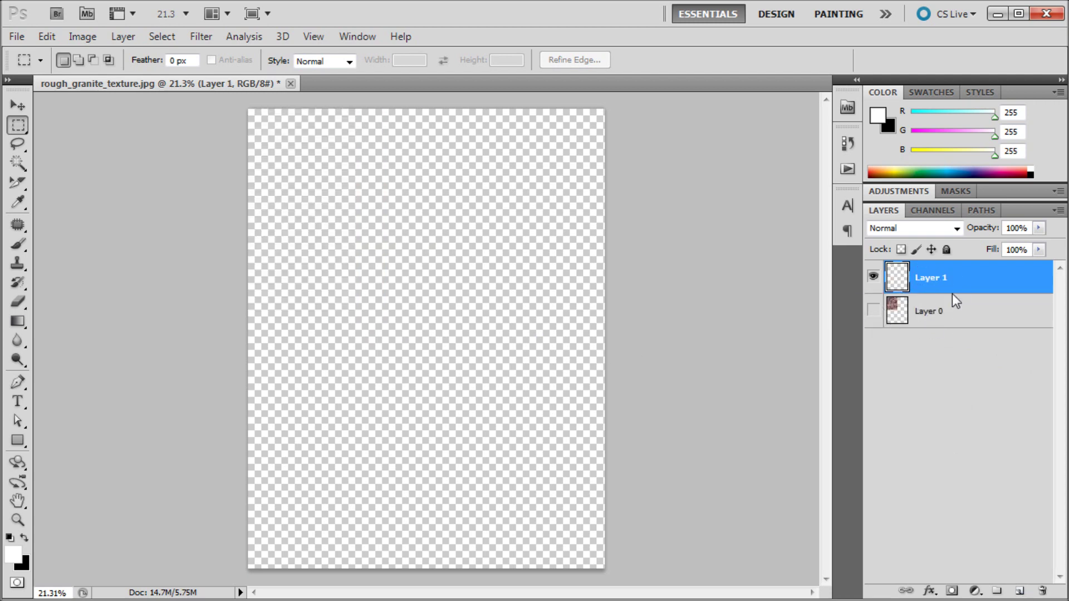
key(alt+BackSpace)
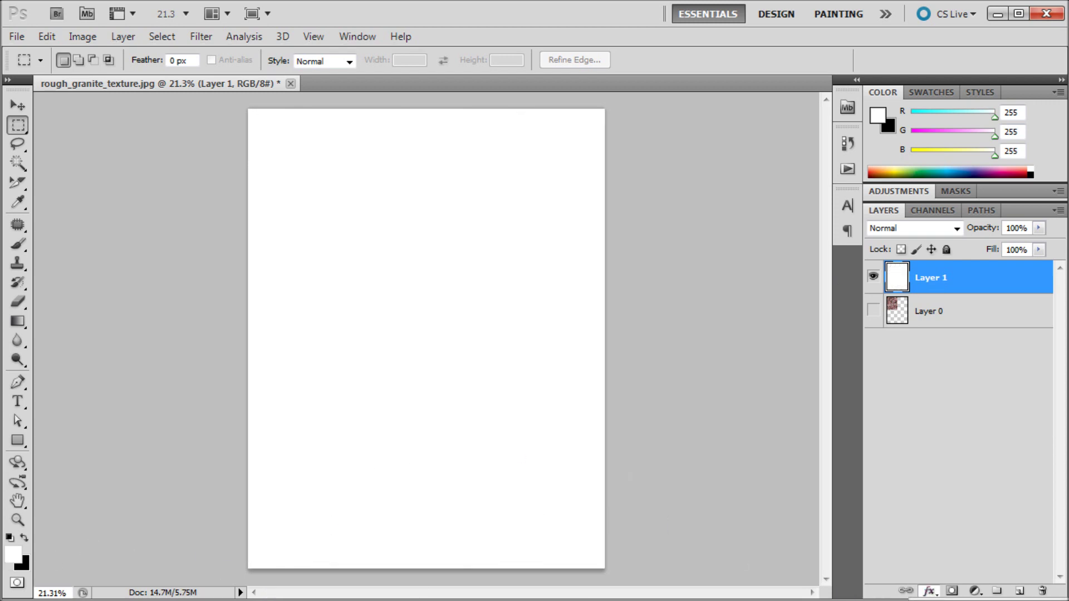
Apply a Pattern Overlay style to Layer 1 using the new granite pattern at 100% opacity and 100% scale
click(928, 592)
click(952, 565)
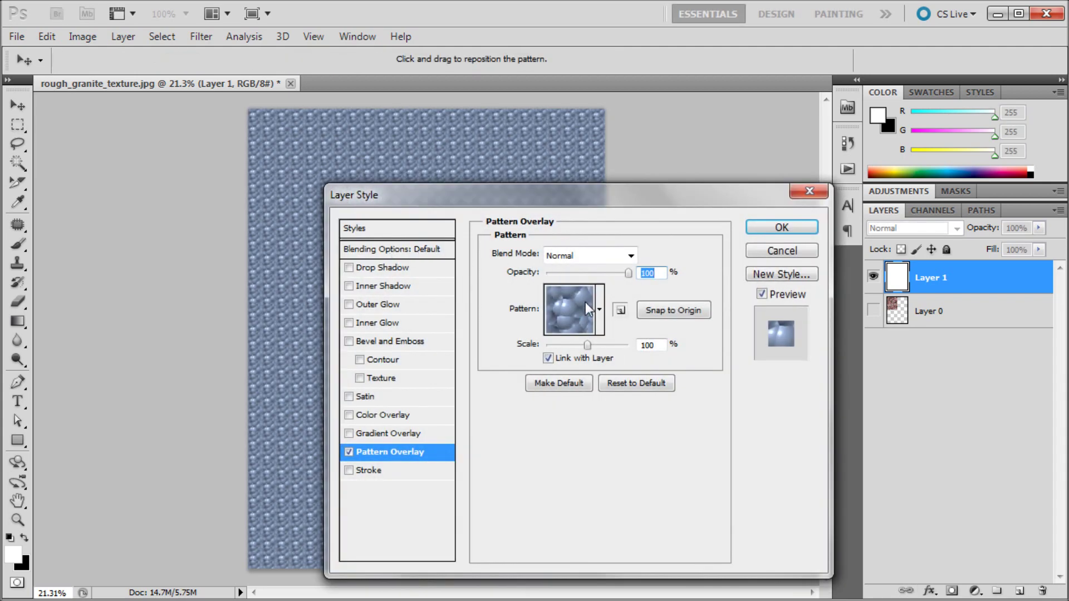
click(600, 311)
click(576, 362)
click(757, 431)
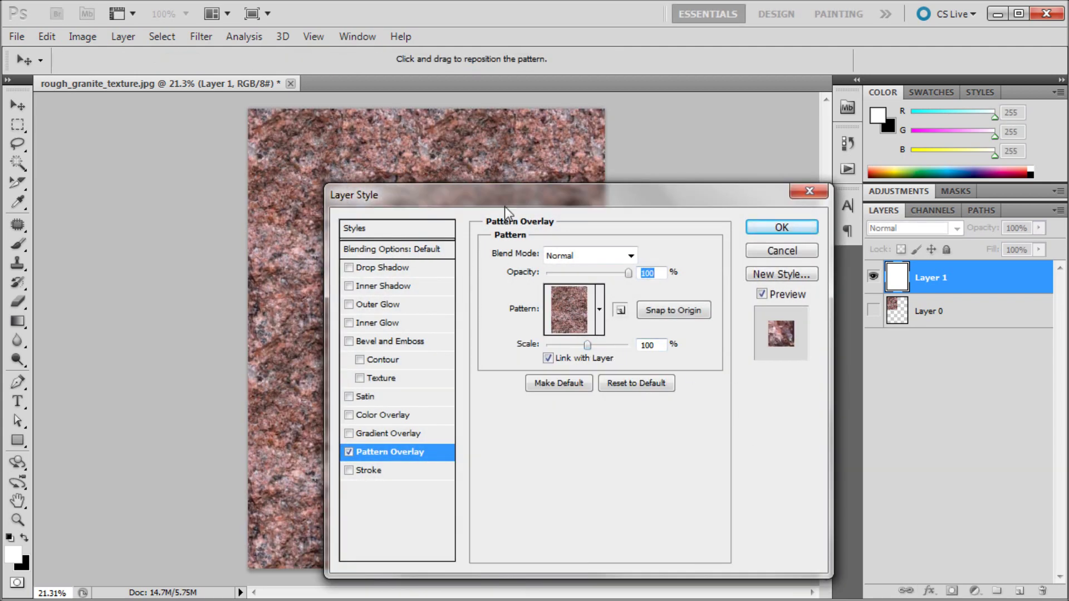
click(763, 225)
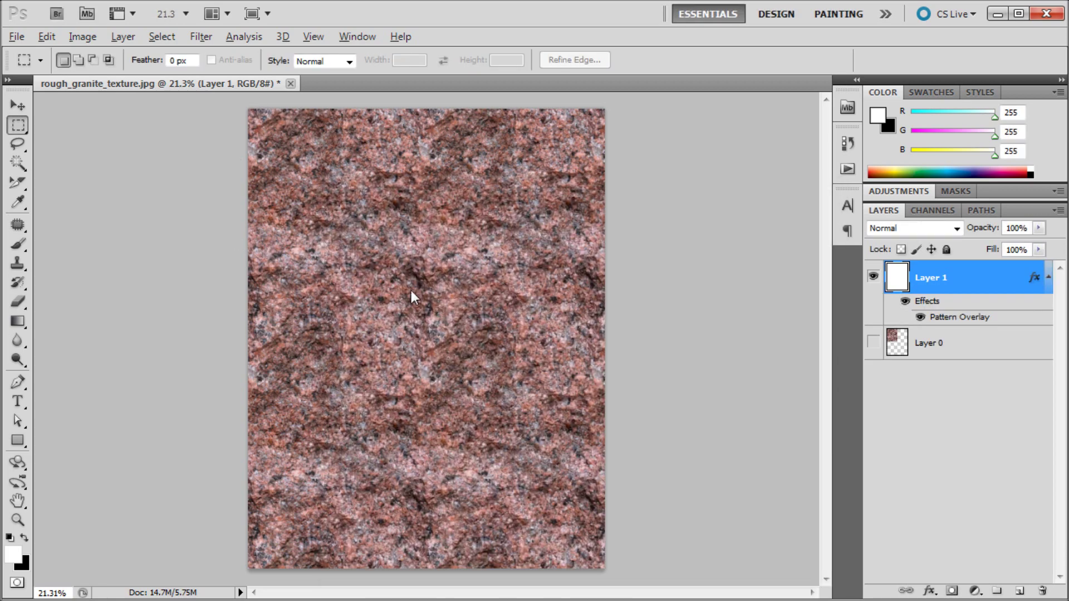
Examine the tiled granite overlay close up and as a whole for visible seams and obviously repeating features
scroll(410, 288, up, 10)
scroll(407, 287, down, 13)
scroll(404, 293, up, 2)
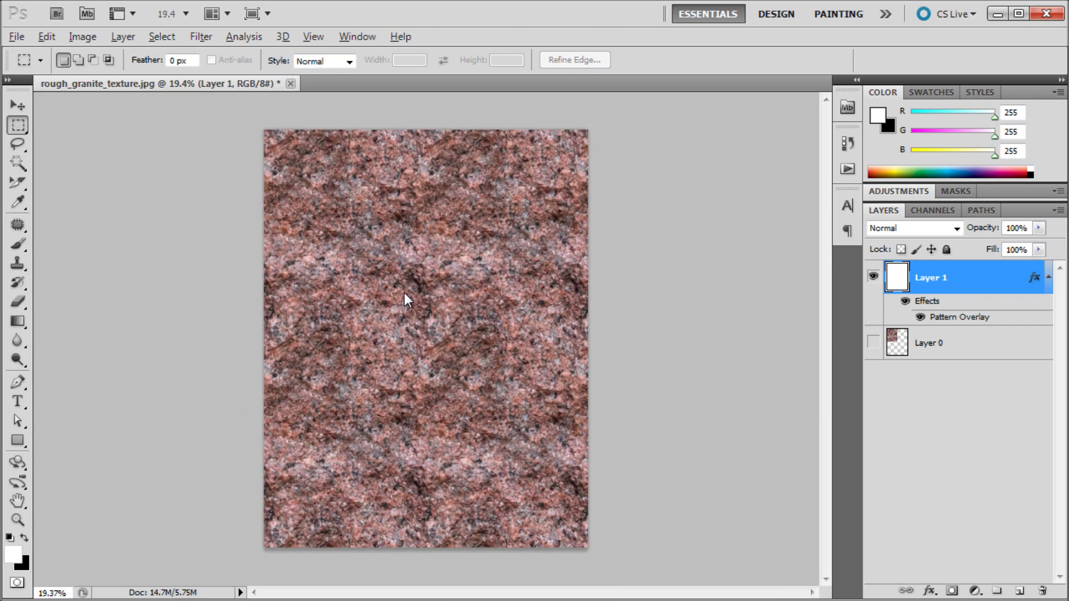
scroll(404, 293, up, 5)
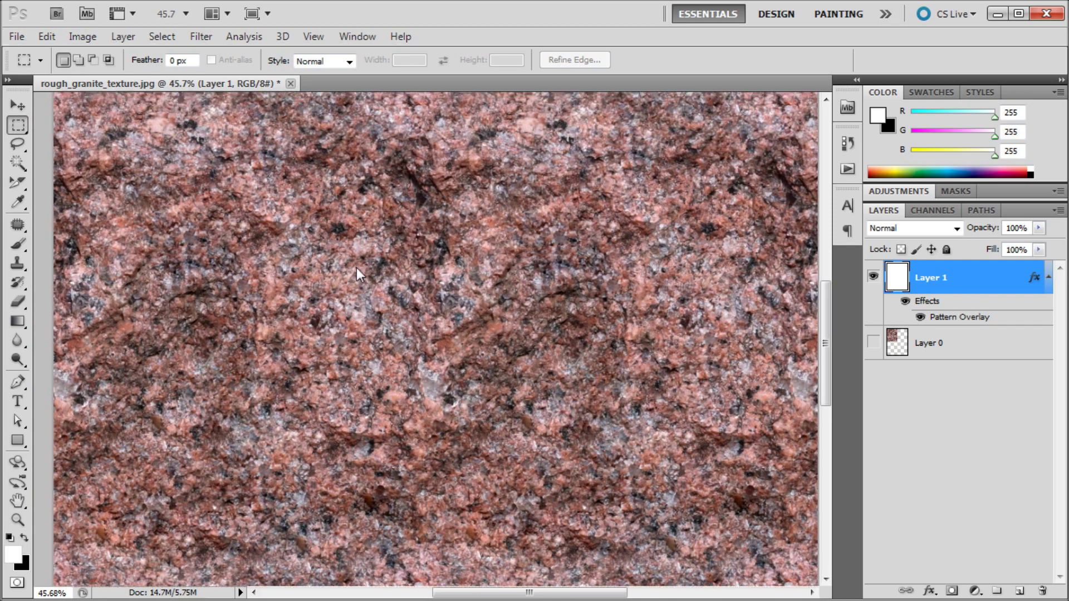
drag(356, 268, 436, 3)
drag(361, 517, 261, 596)
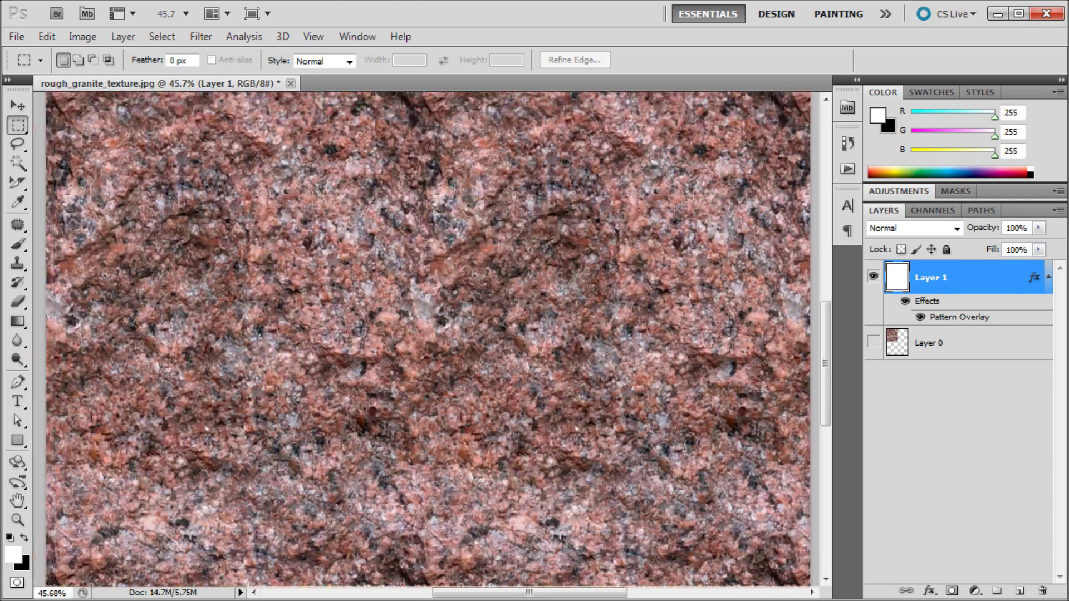
drag(399, 247, 389, 599)
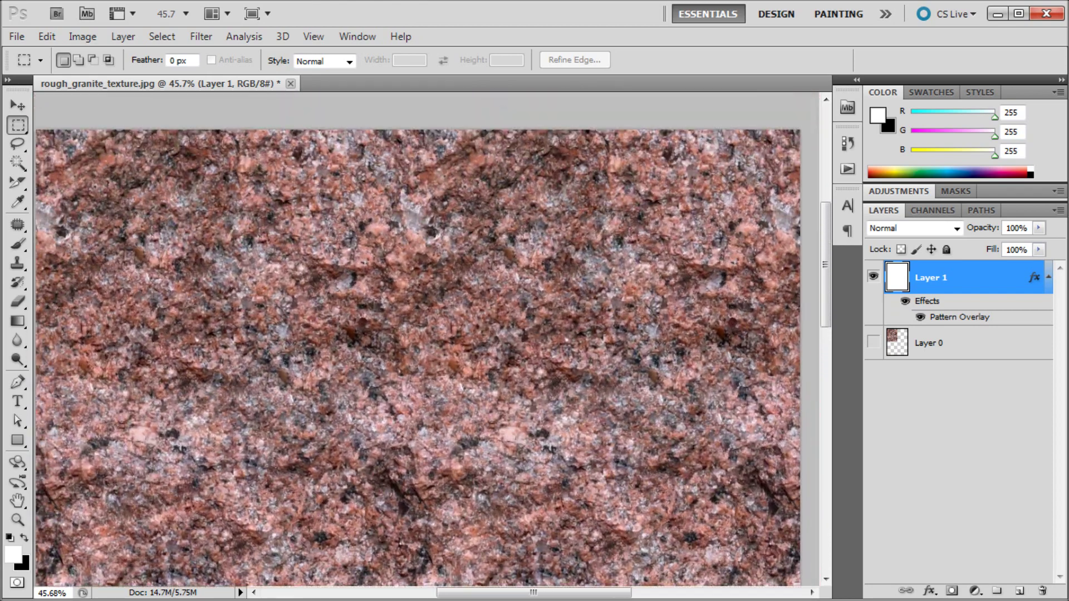
drag(388, 501, 440, 508)
scroll(455, 487, down, 3)
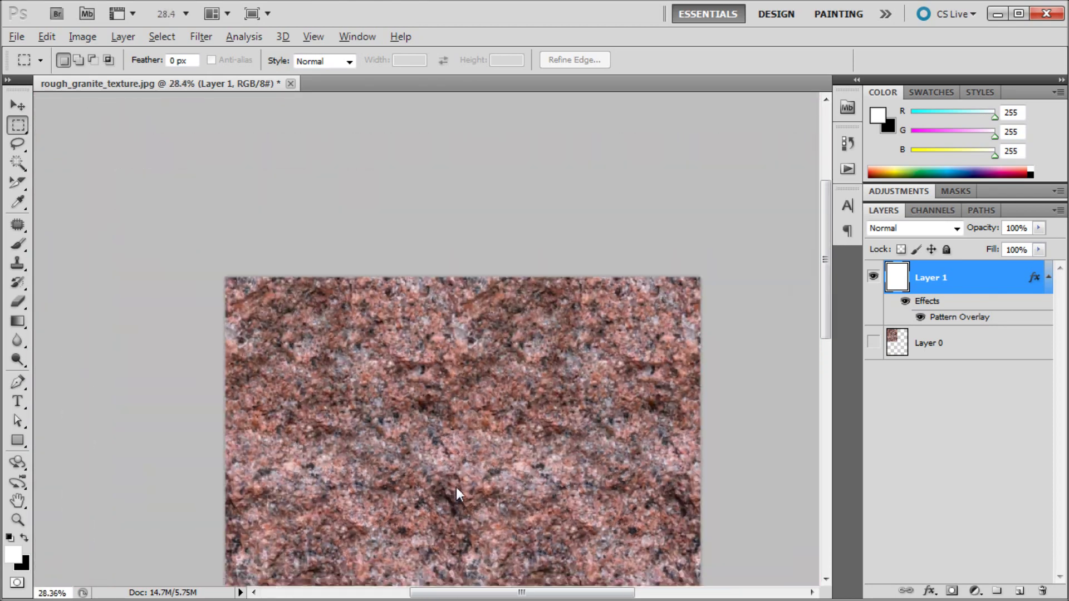
drag(496, 479, 469, 332)
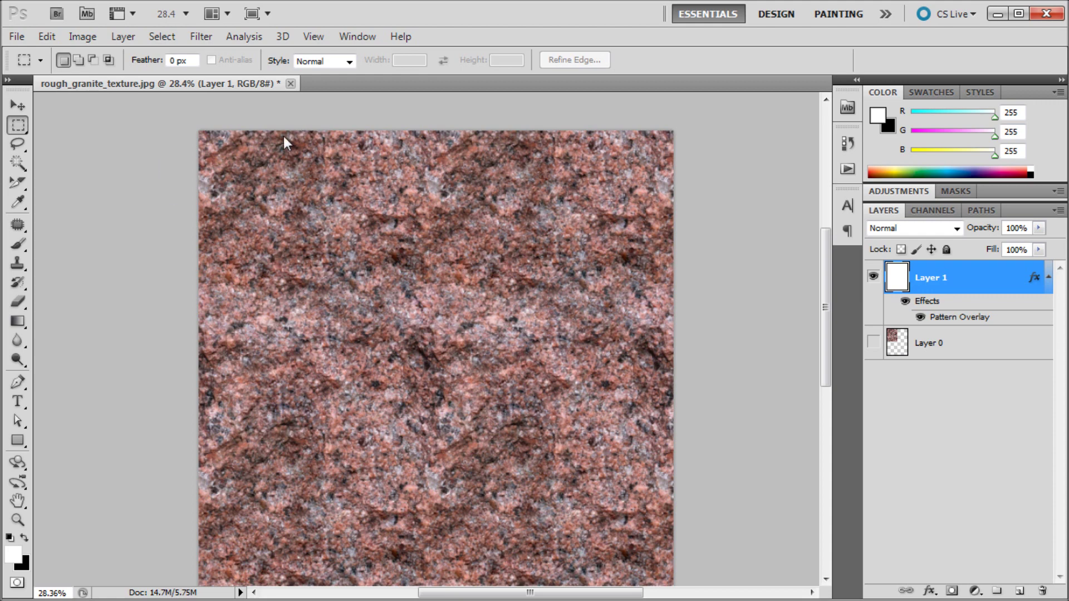
scroll(513, 341, down, 5)
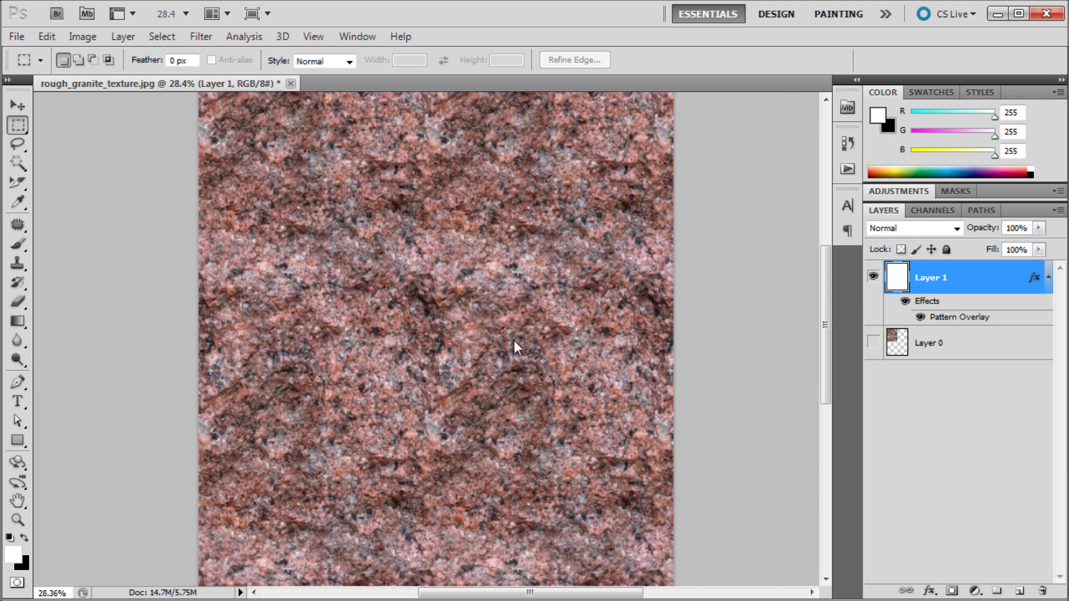
scroll(562, 366, up, 6)
scroll(476, 338, down, 3)
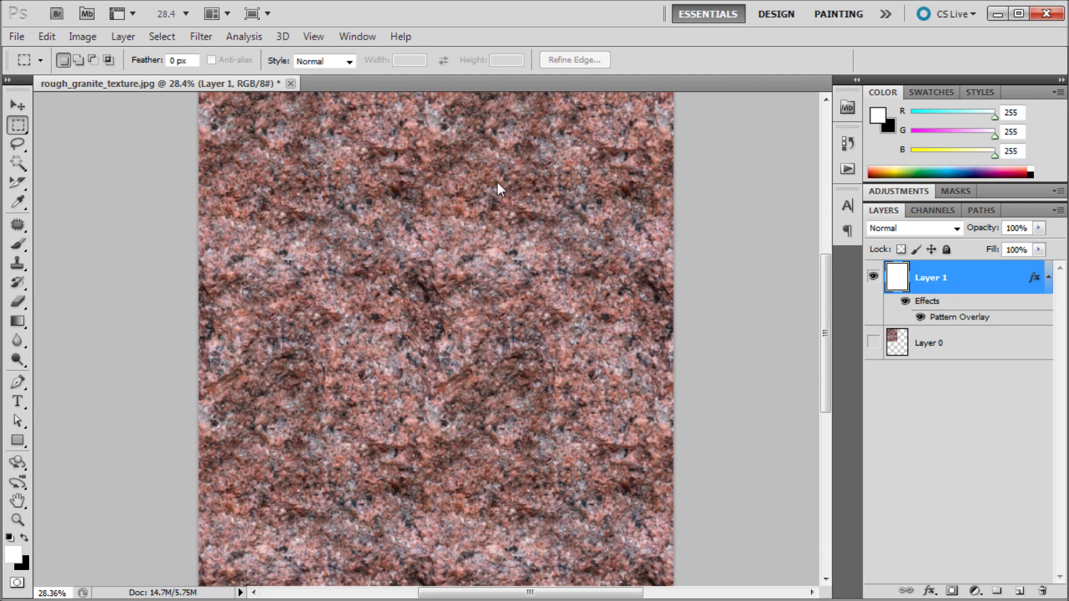
scroll(497, 182, down, 1)
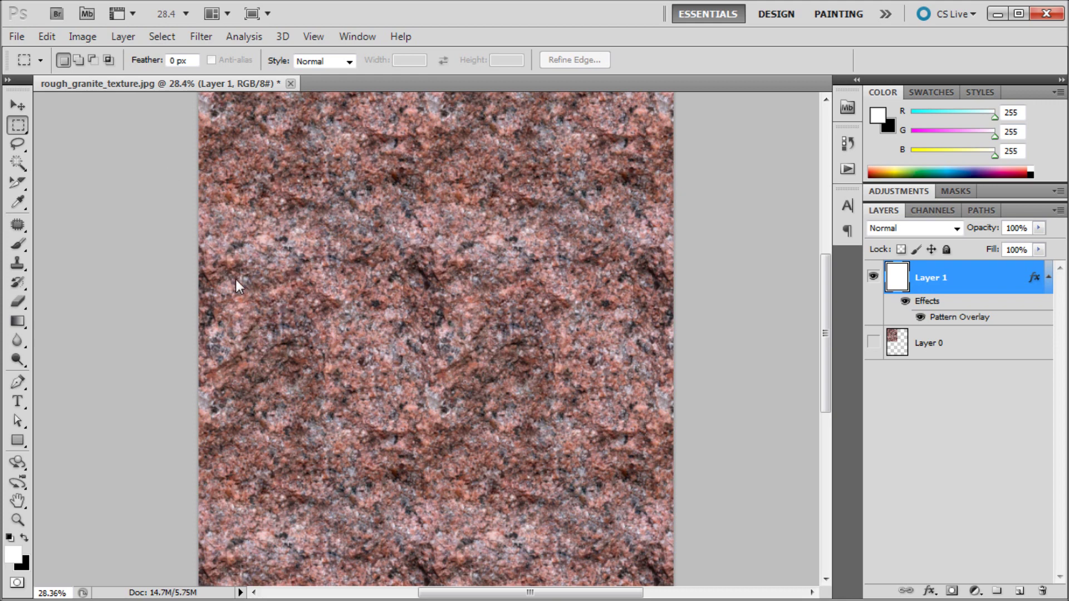
scroll(369, 342, up, 1)
drag(288, 292, 400, 432)
click(489, 377)
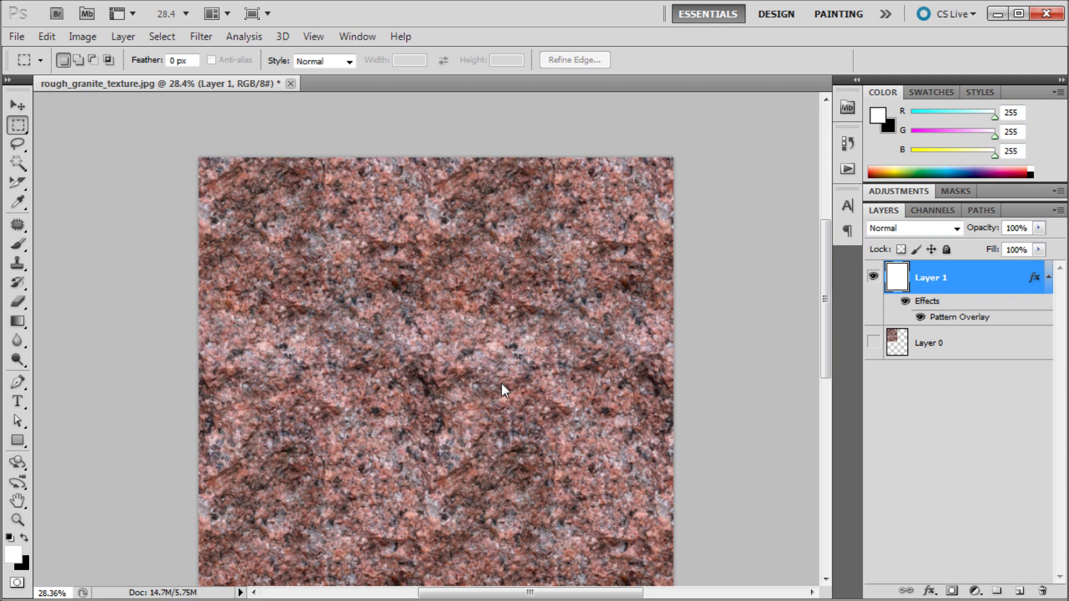